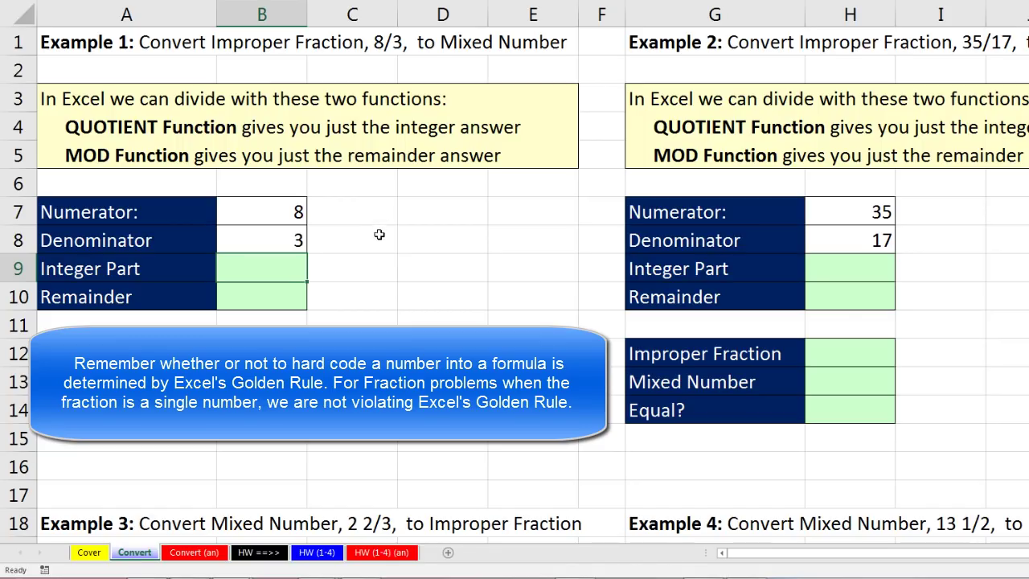
Enter =QUOTIENT(B7,B8) in B9 to get Example 1's integer part, 2.
left_click(280, 207)
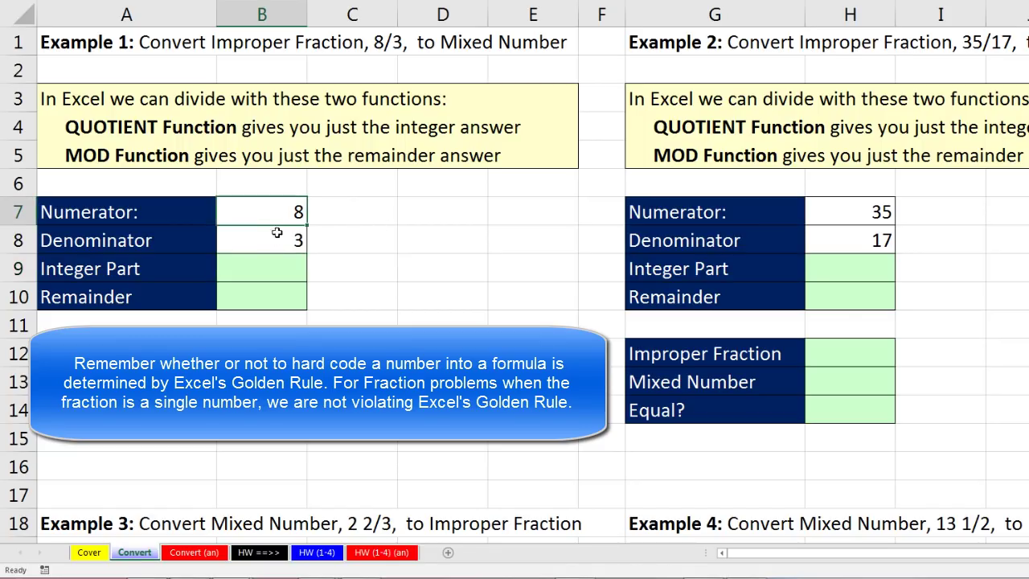
left_click(279, 239)
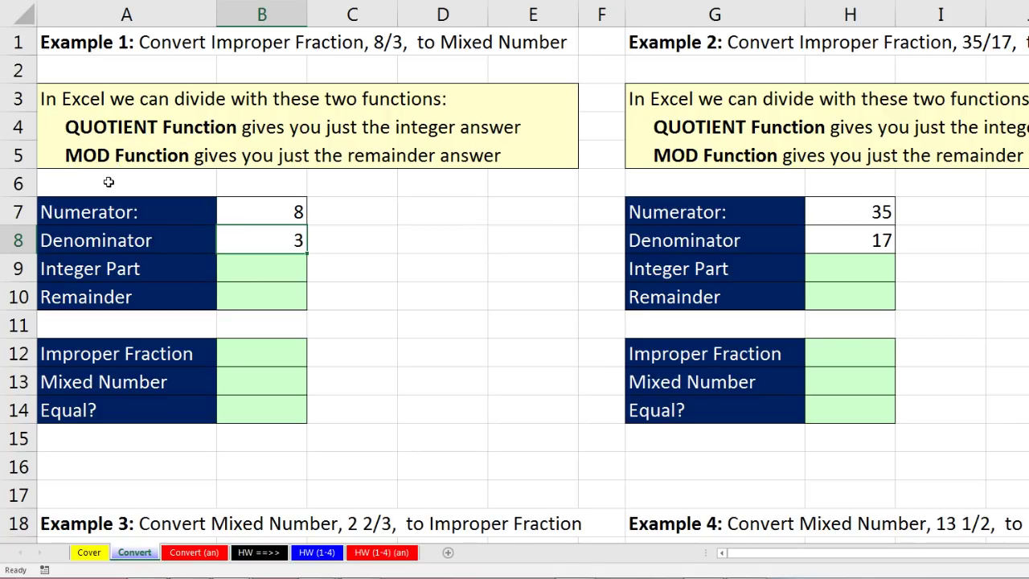
left_click(244, 268)
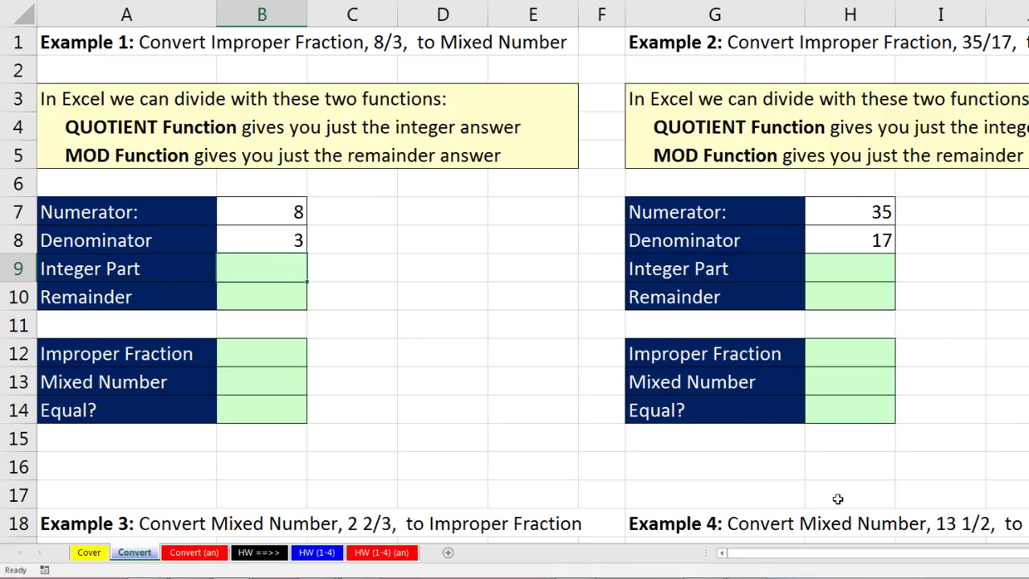
type("=quo")
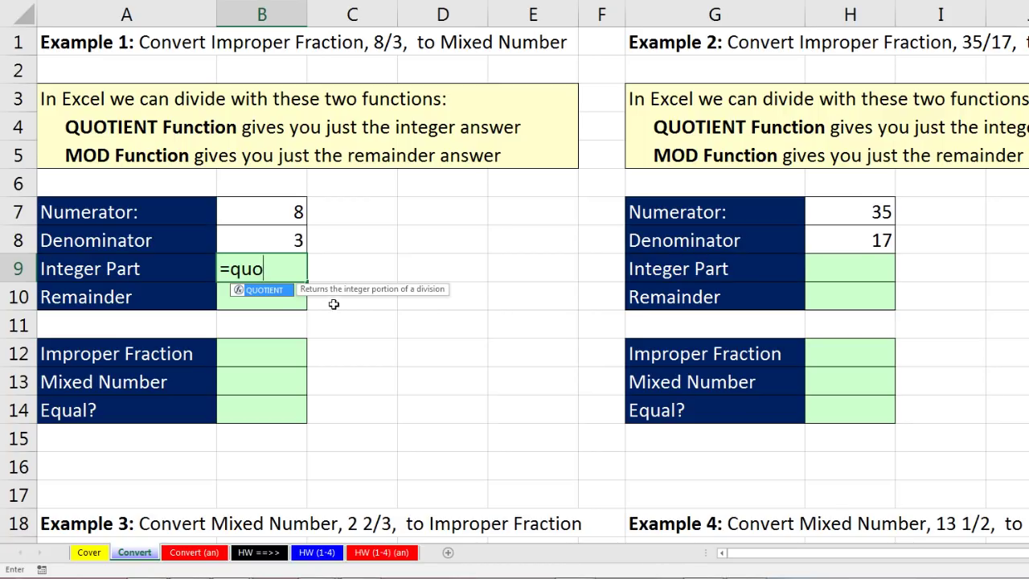
key("Tab")
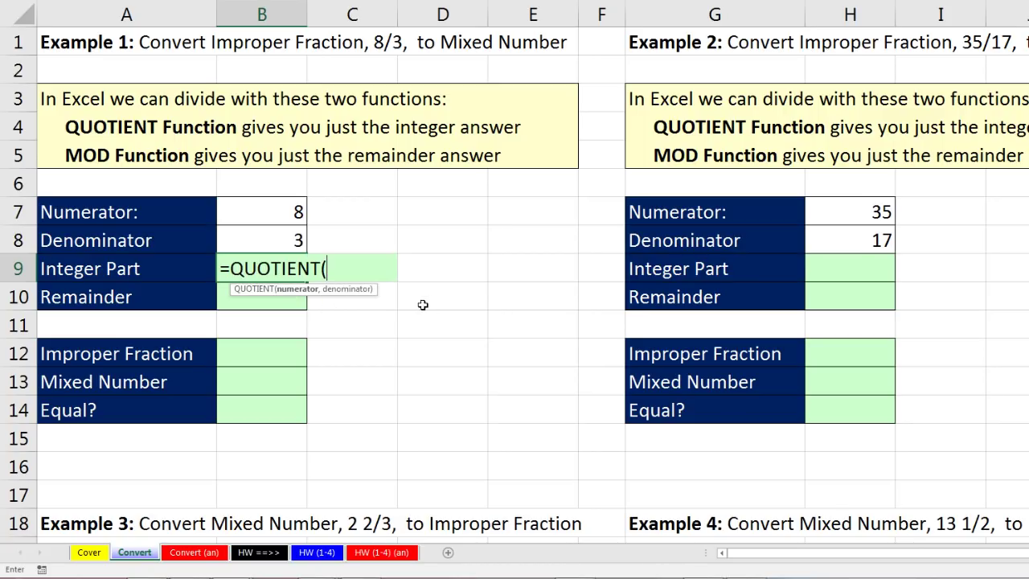
left_click(291, 213)
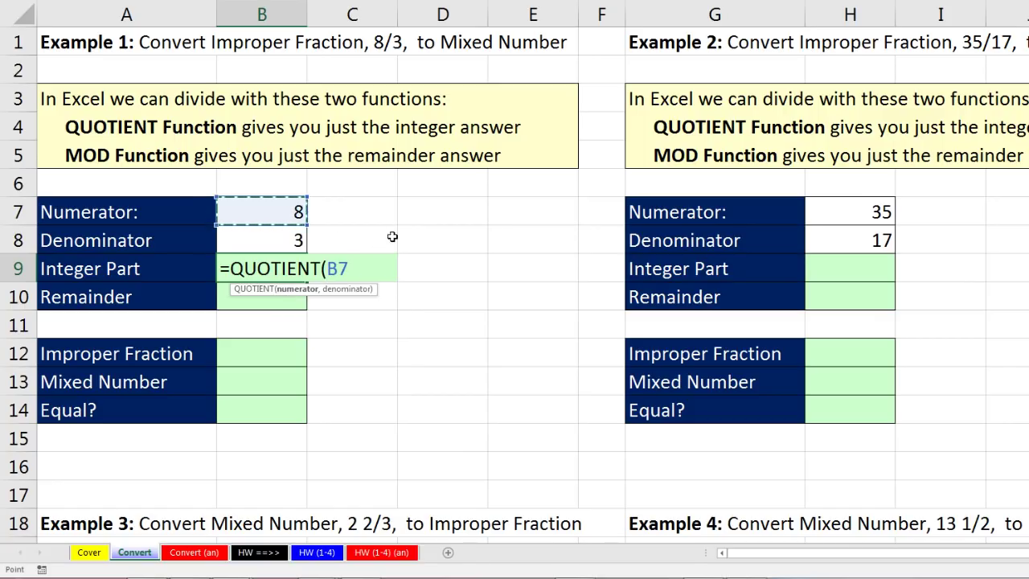
type(",")
left_click(283, 237)
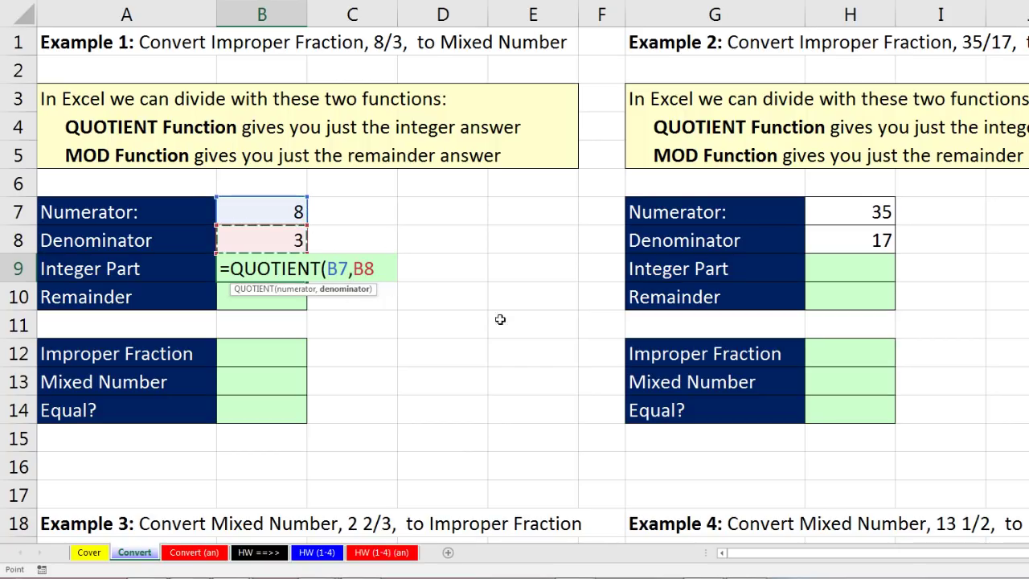
type(")")
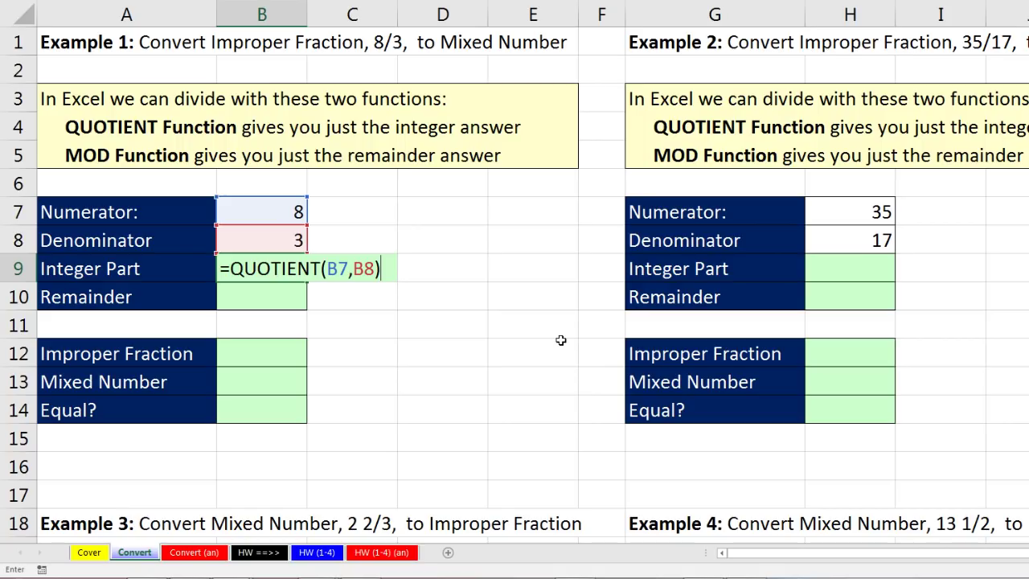
key("Return")
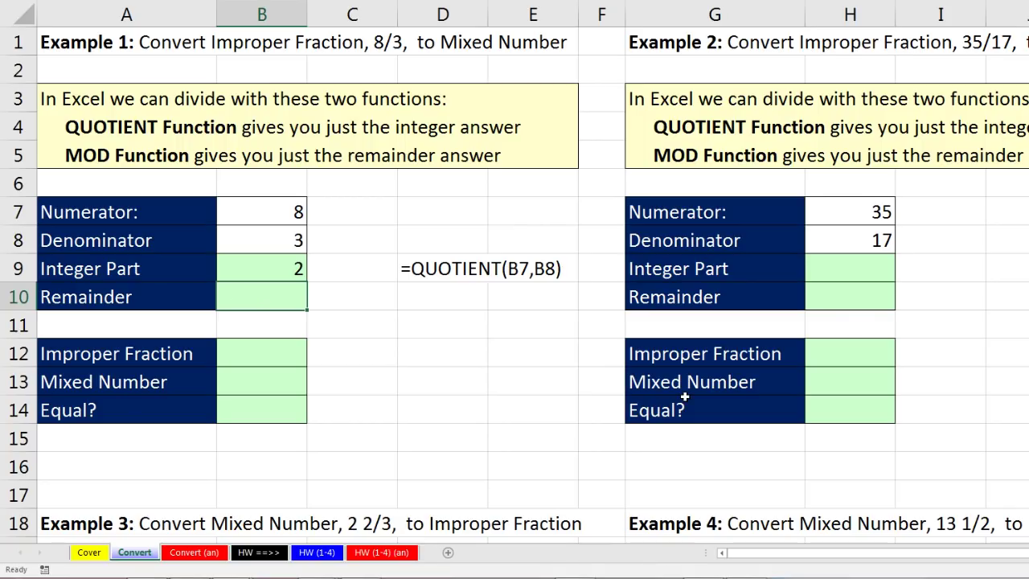
Enter =MOD(B7,B8) in B10 to get the remainder, 2.
type("=mod")
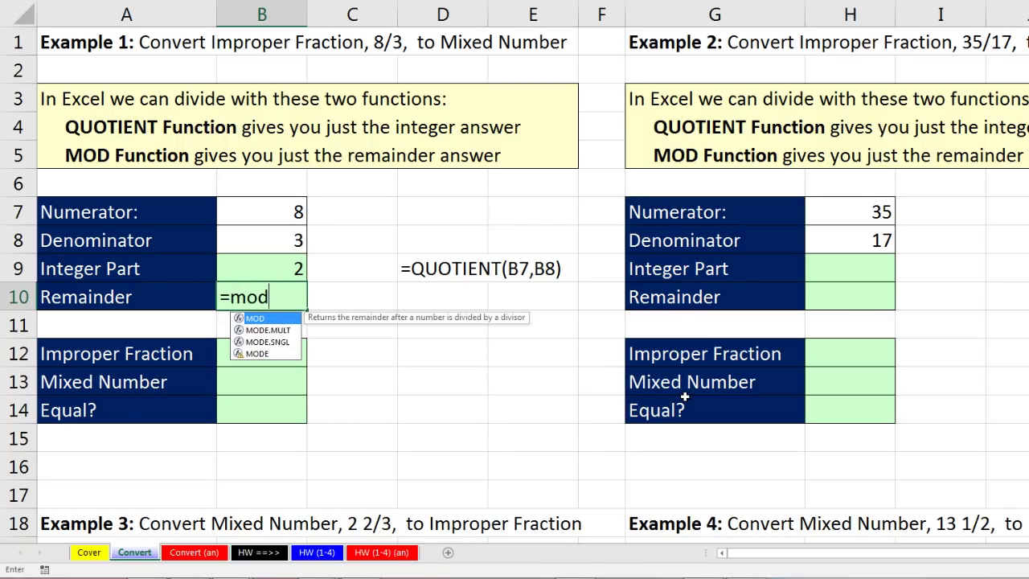
key("Tab")
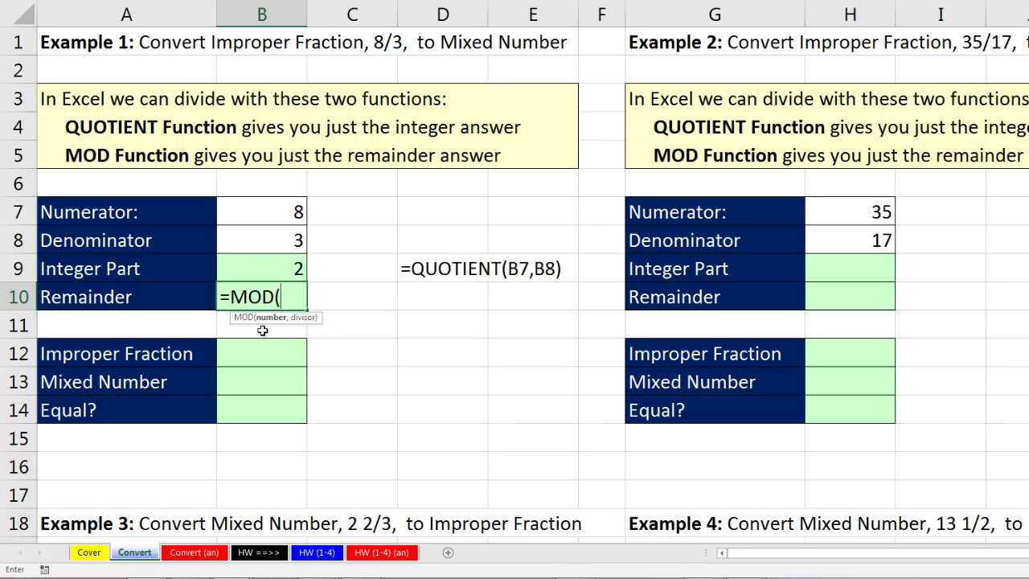
left_click(272, 214)
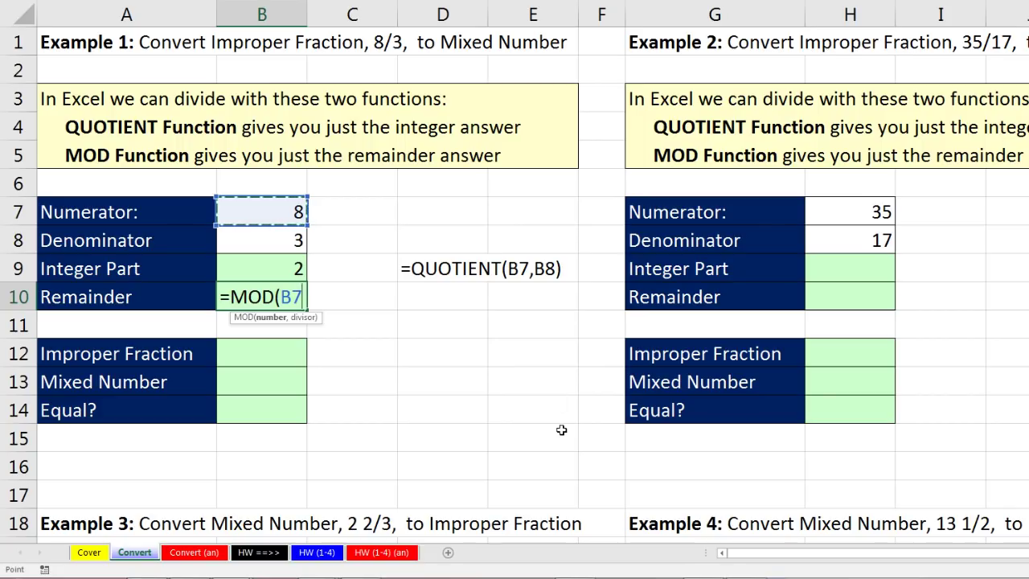
type(",")
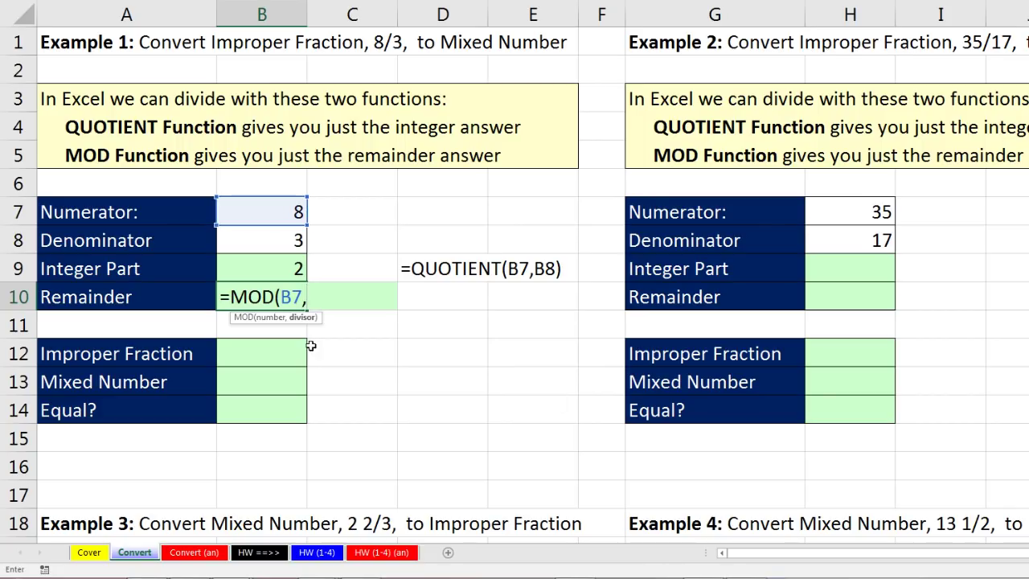
left_click(276, 240)
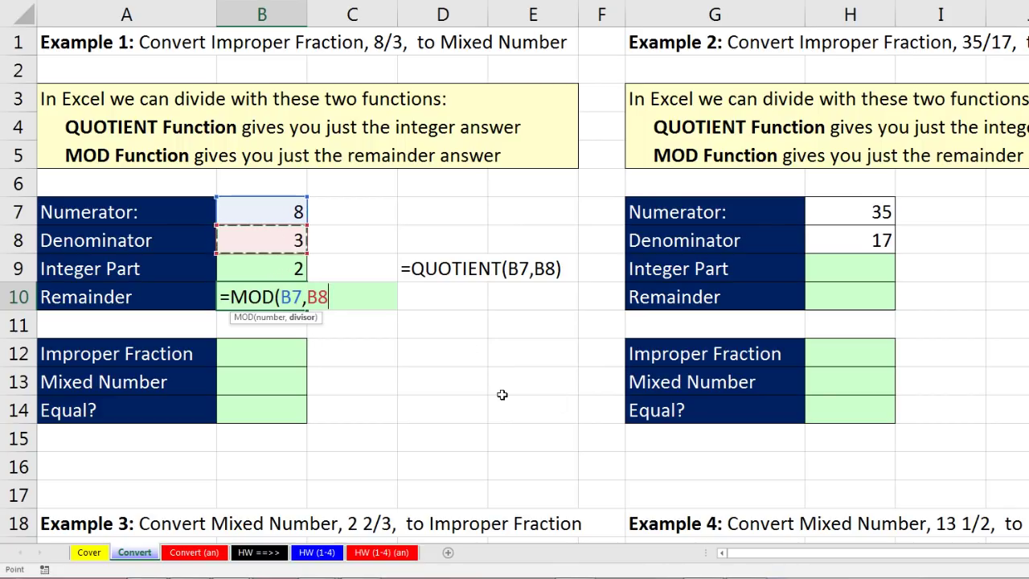
key("Return")
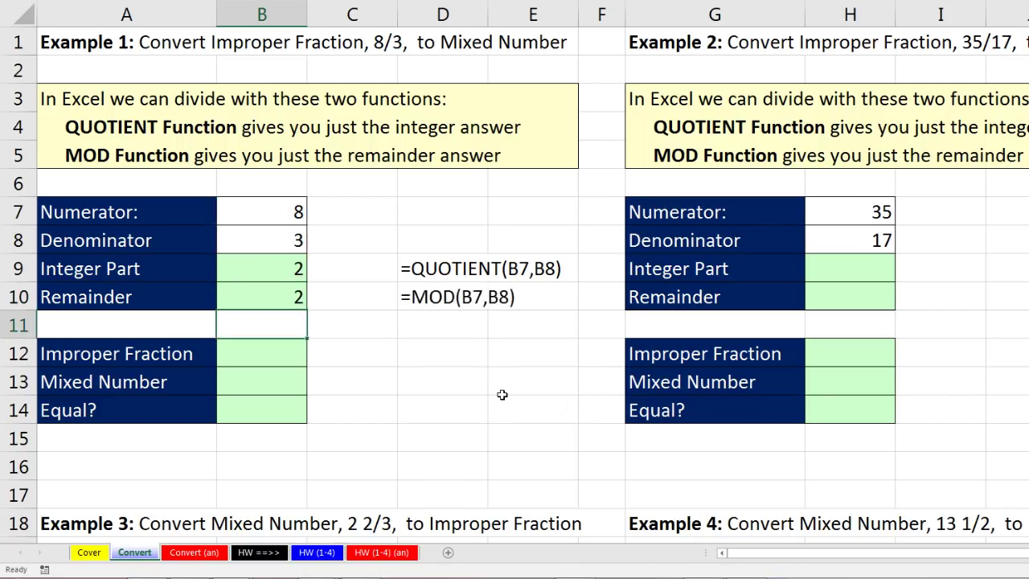
left_click(295, 299)
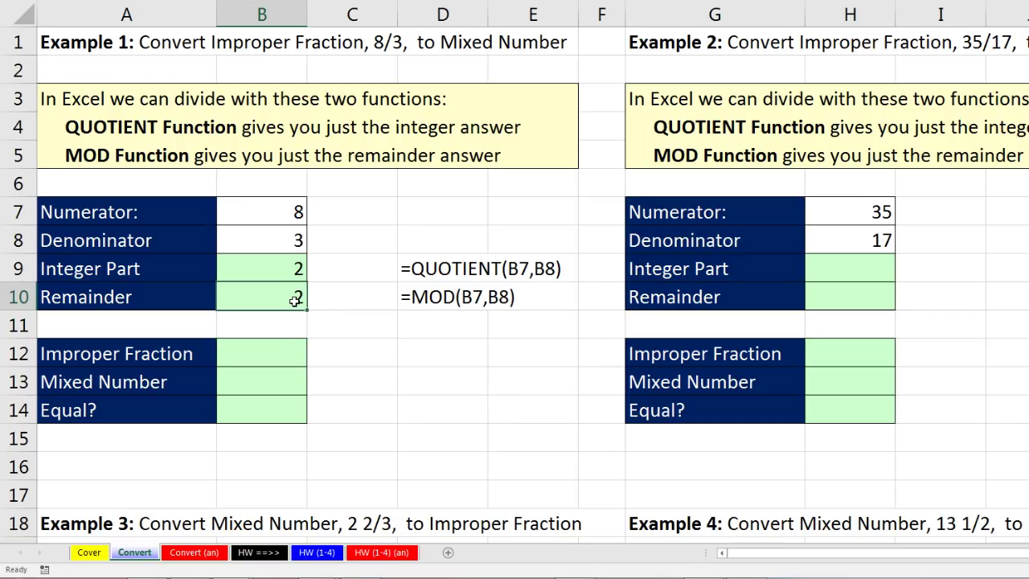
Enter =B7/B8 in B12 so the improper fraction shows 2.666667.
left_click(270, 347)
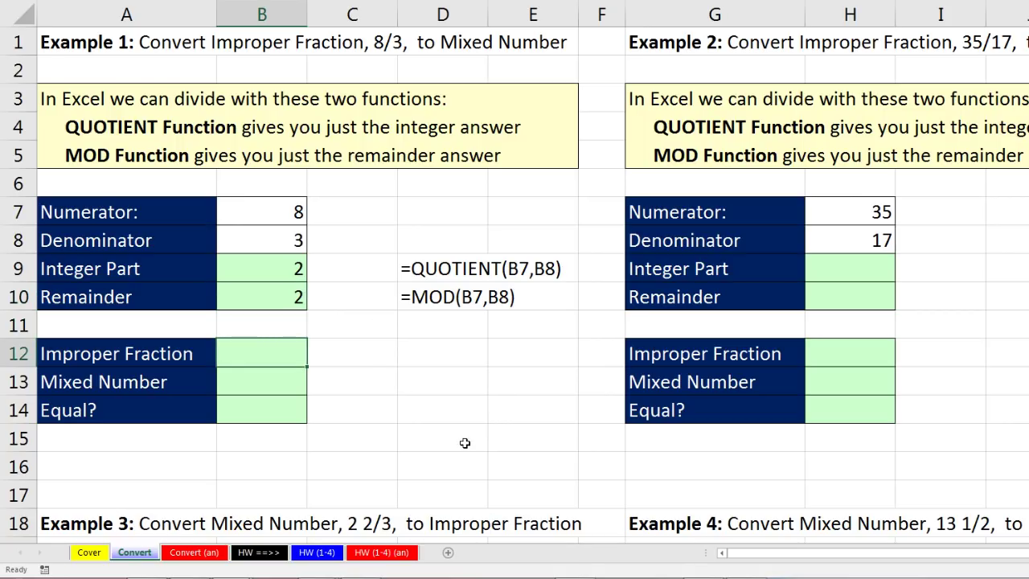
type("=")
key("Up")
key("Up")
key("Up")
key("Up")
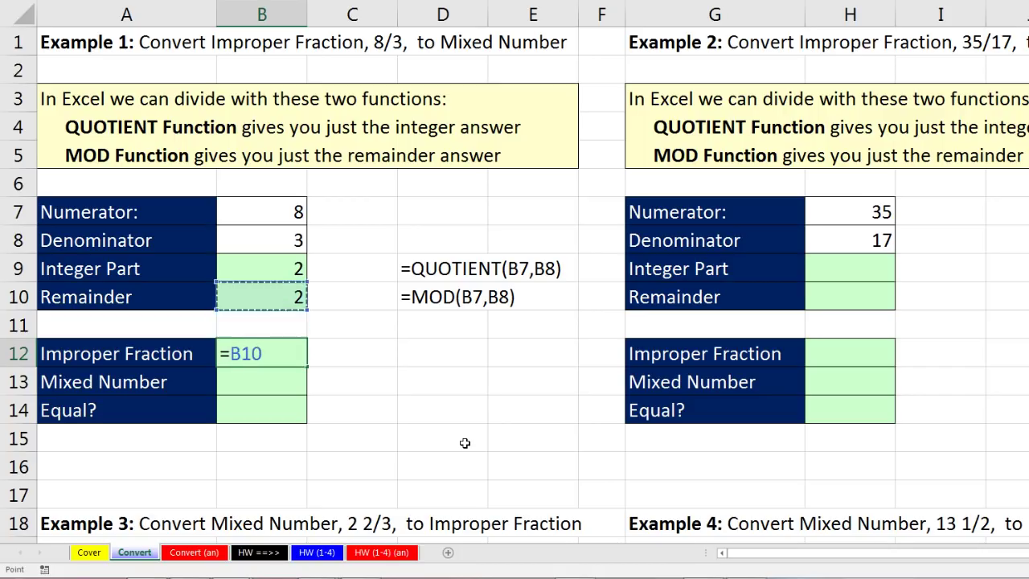
type("/")
key("Up")
key("Up")
key("Up")
key("Up")
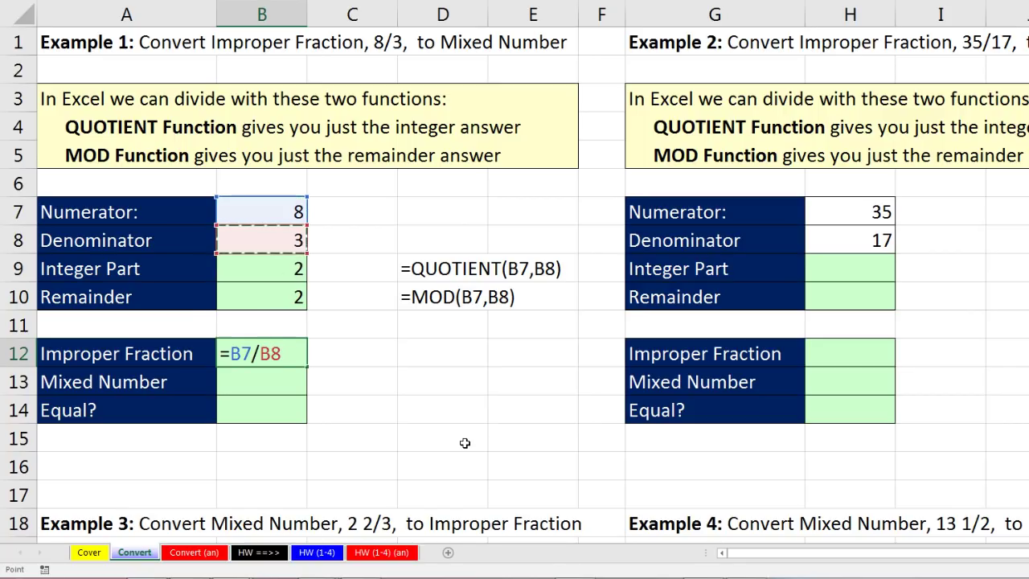
key("Return")
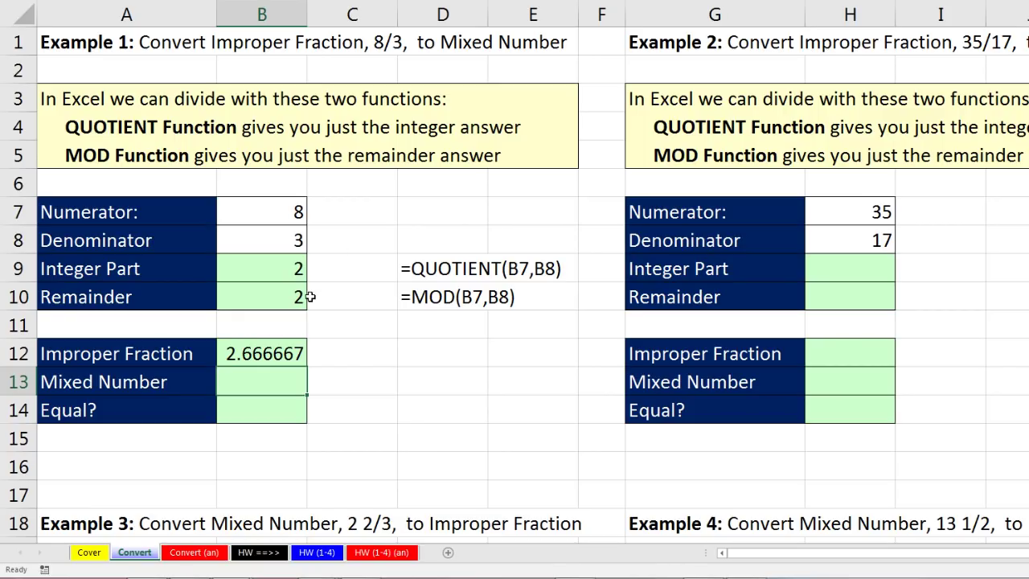
Enter =B9+B10/B8 in B13 to rebuild the mixed number, also 2.666667.
left_click(266, 268)
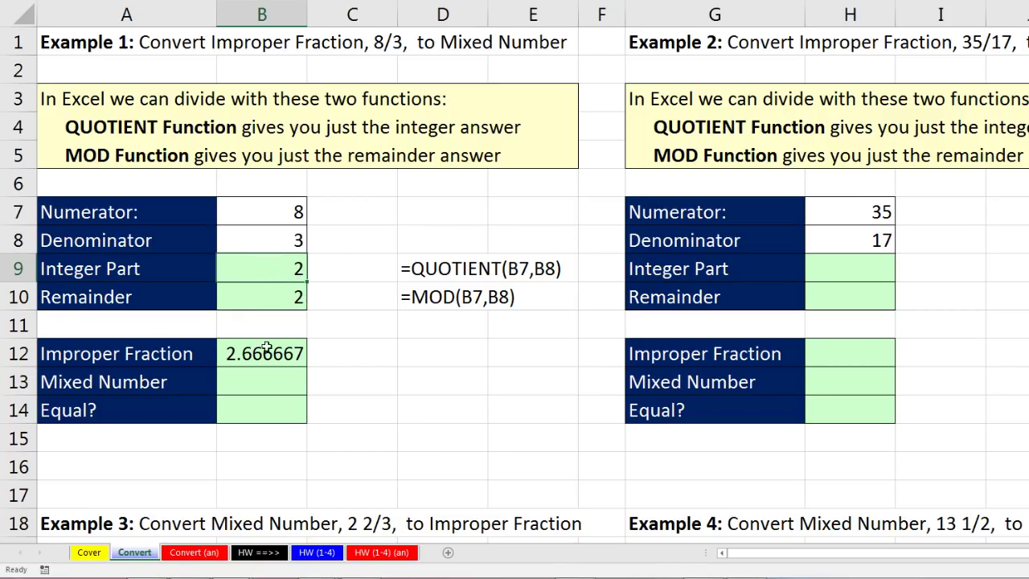
left_click(265, 387)
type("=")
key("Up")
key("Up")
key("Up")
key("Up")
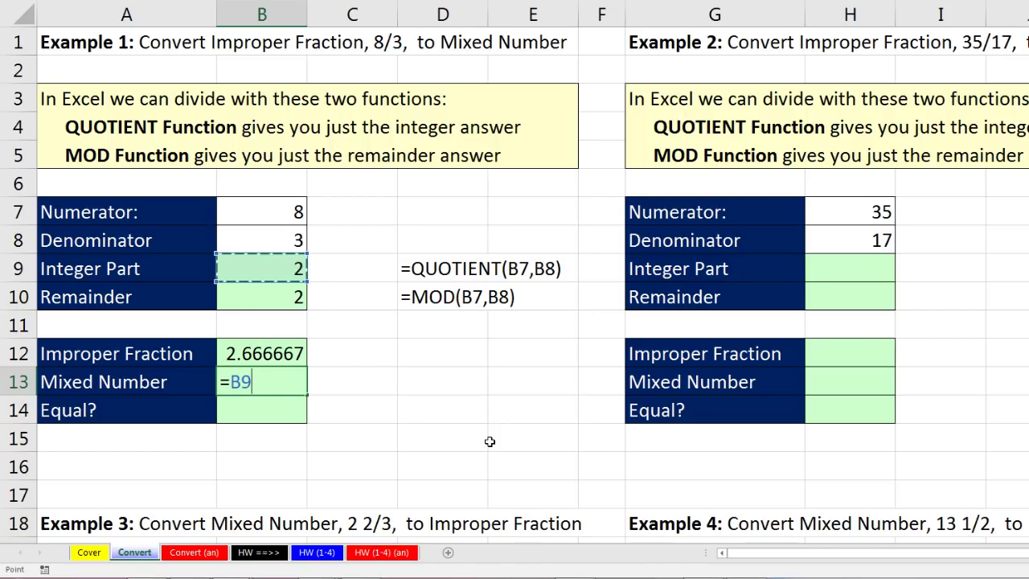
type("+")
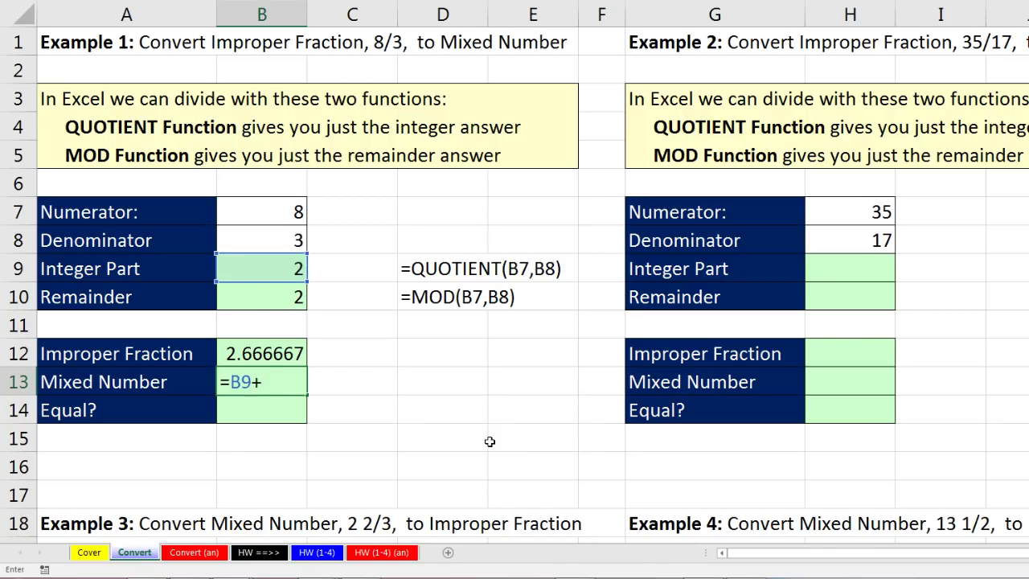
key("Up")
key("Up")
key("Up")
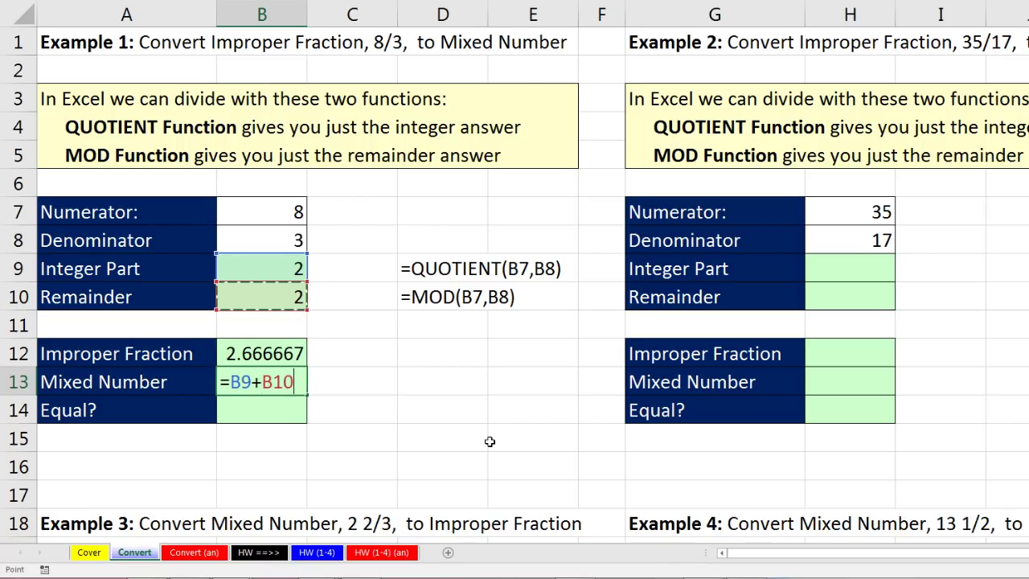
type("/")
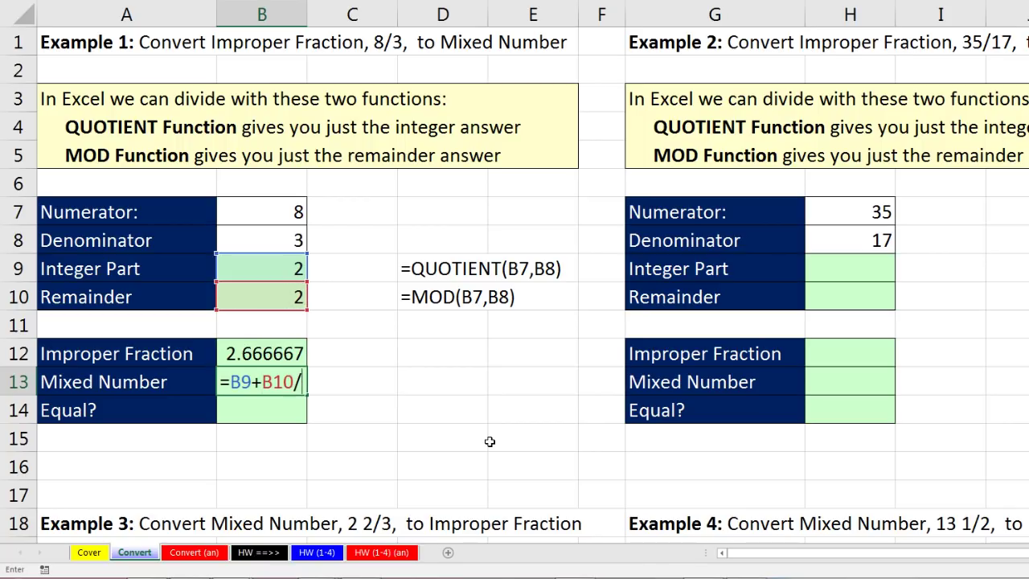
key("Up")
key("Up")
key("Up")
key("Up")
key("Up")
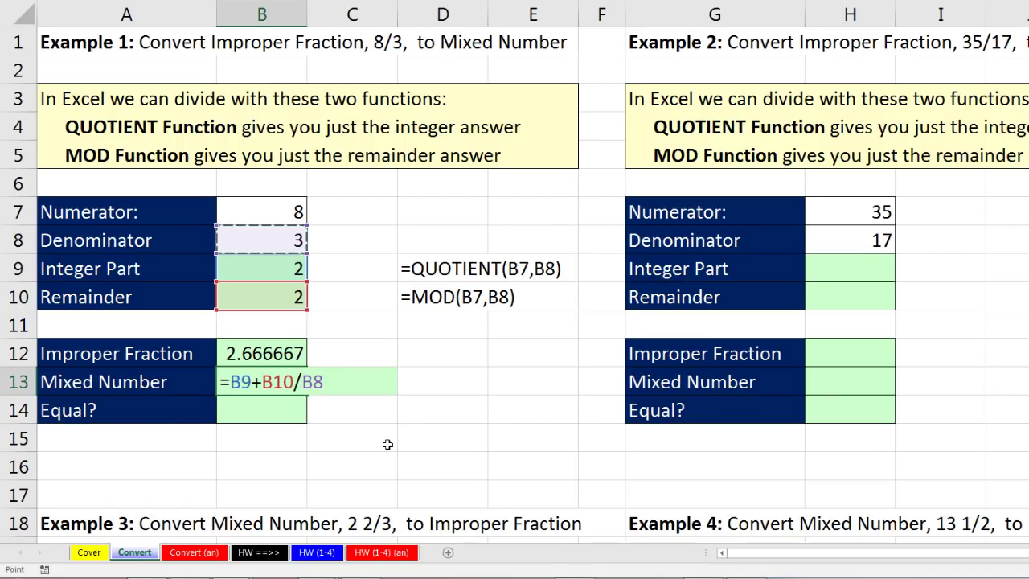
key("Return")
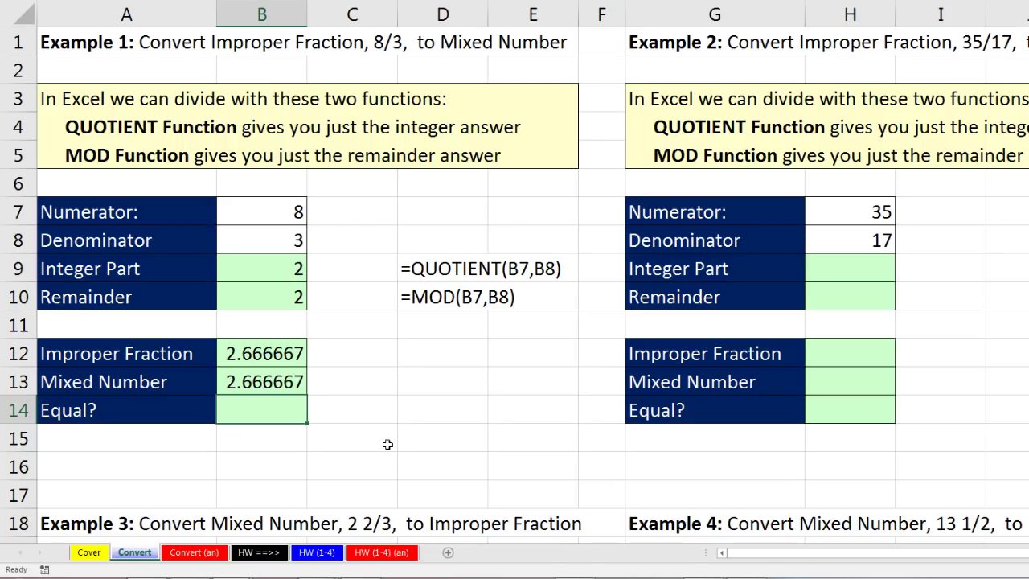
Give B12 the custom number format ?/? so it reads 8/3.
left_click(269, 354)
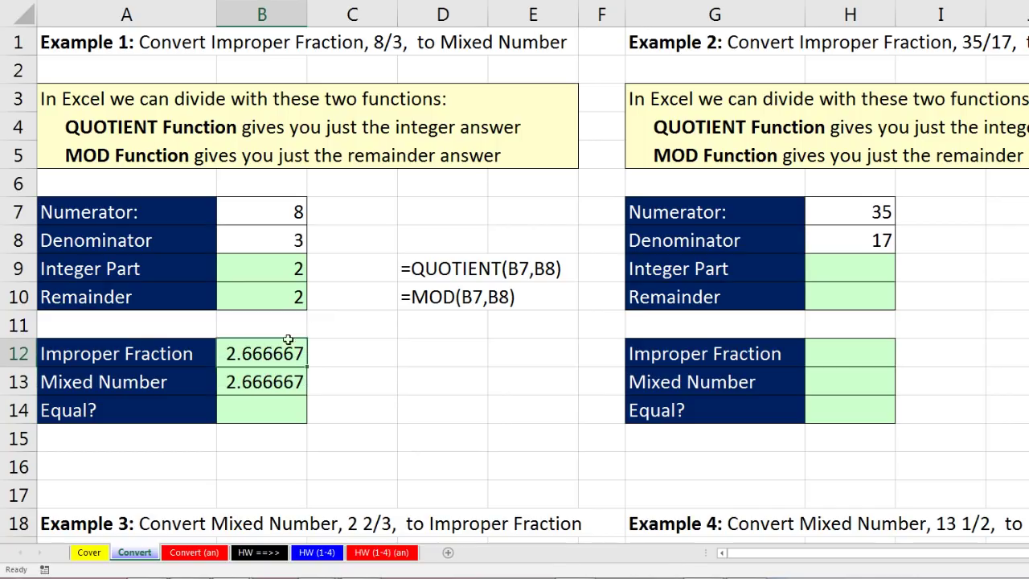
key("ctrl+1")
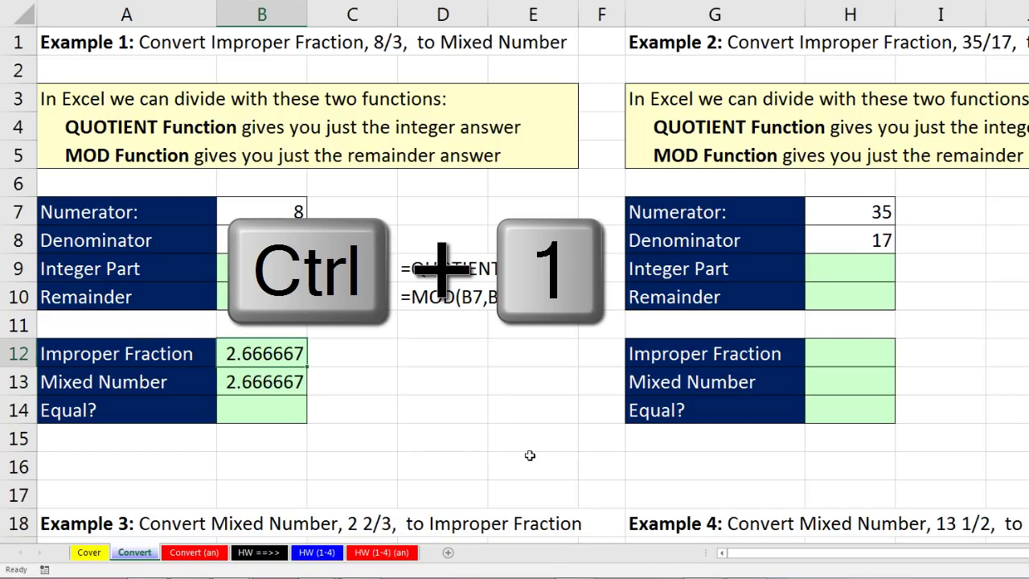
left_click_drag(804, 208, 462, 193)
left_click(408, 302)
left_click(438, 336)
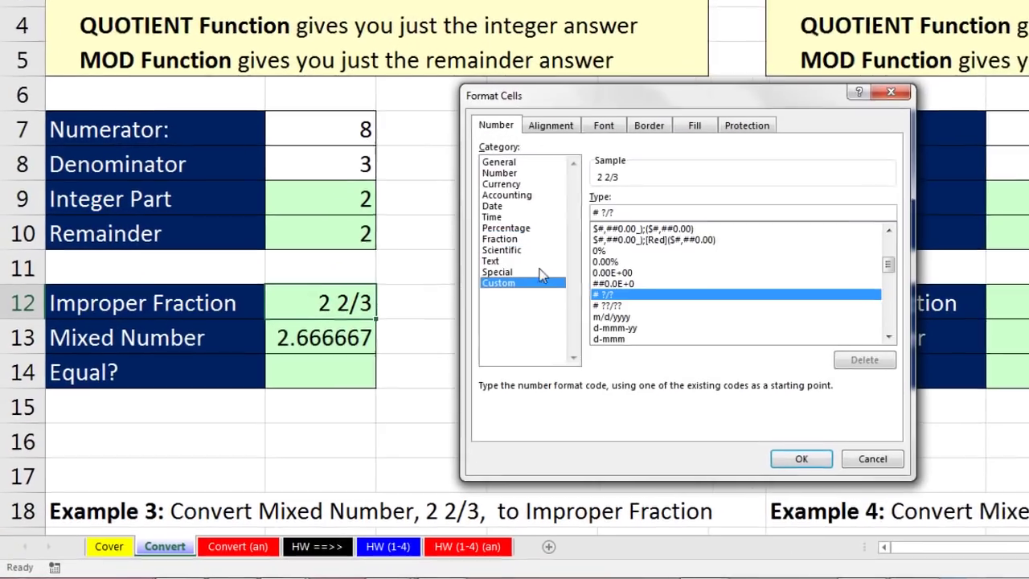
left_click_drag(619, 213, 571, 204)
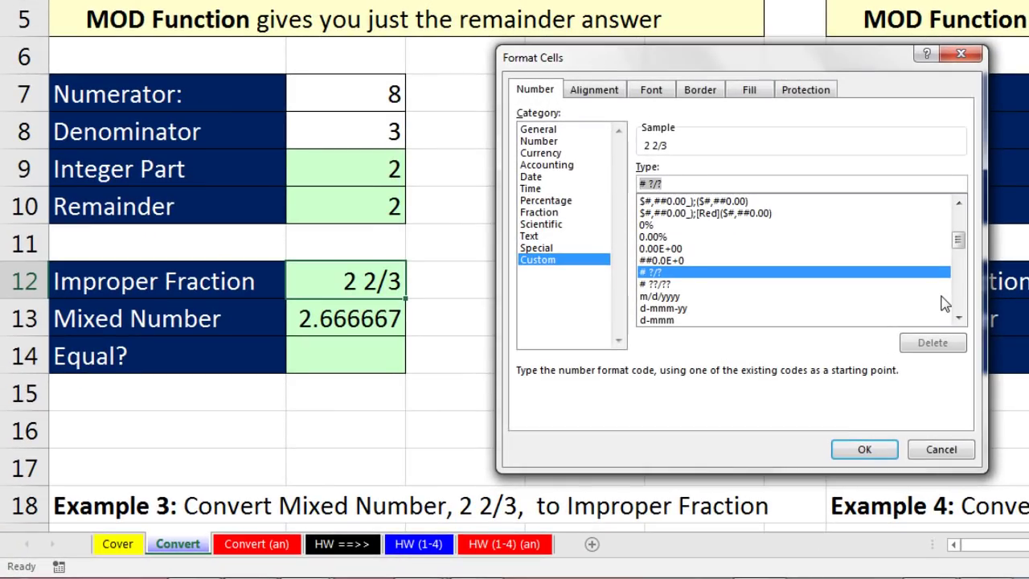
type("?")
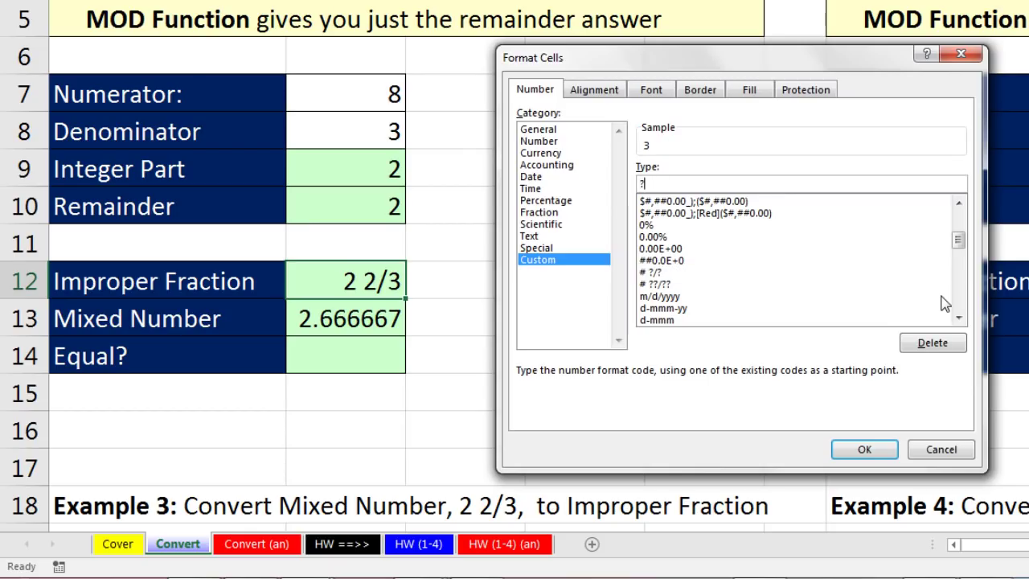
type("/?")
left_click(857, 448)
Preview Fraction types for B13, then pick the custom code # ?/? showing 2 2/3.
left_click(352, 319)
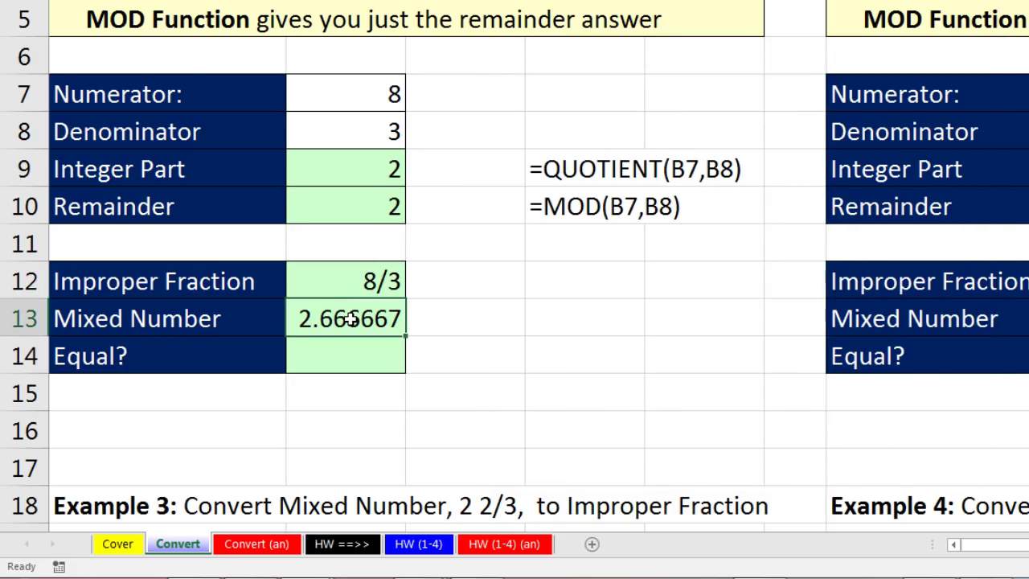
key("ctrl+1")
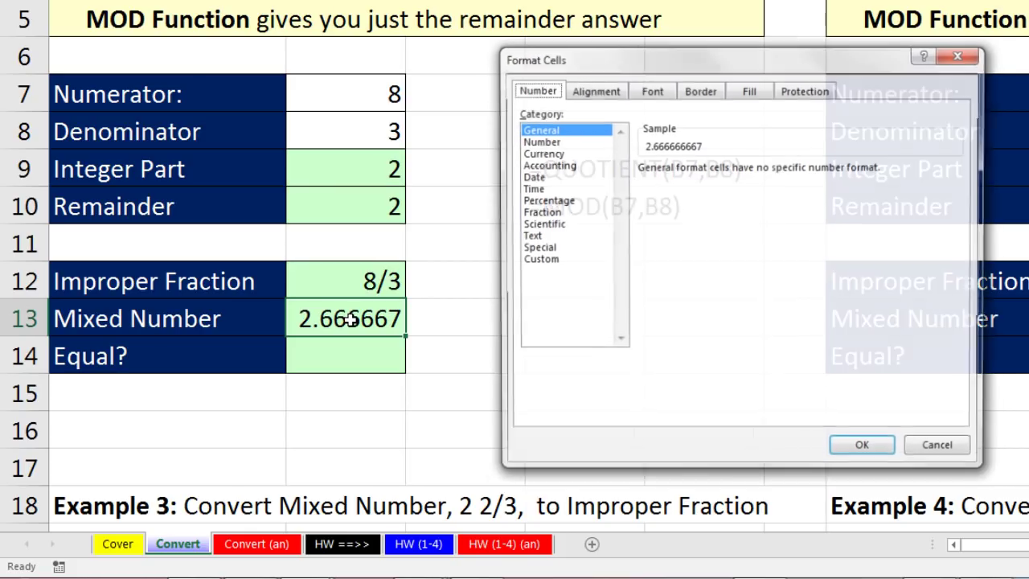
left_click(541, 213)
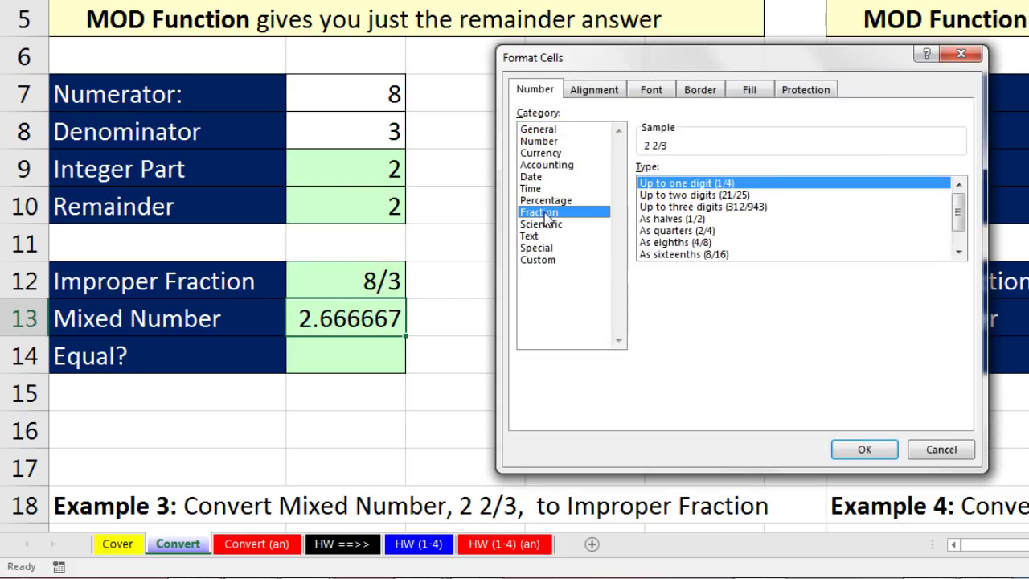
left_click(698, 206)
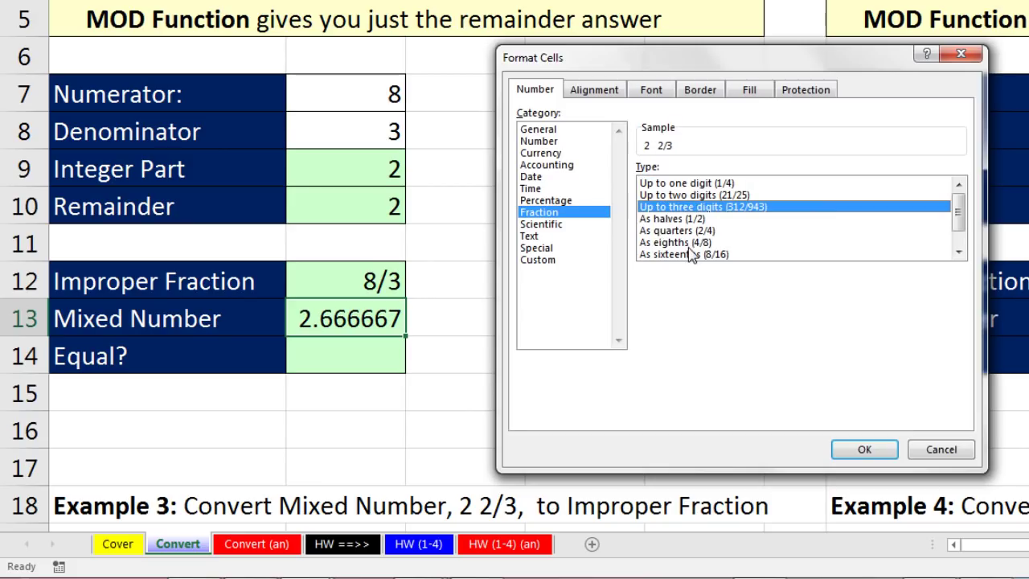
left_click(692, 243)
left_click(711, 255)
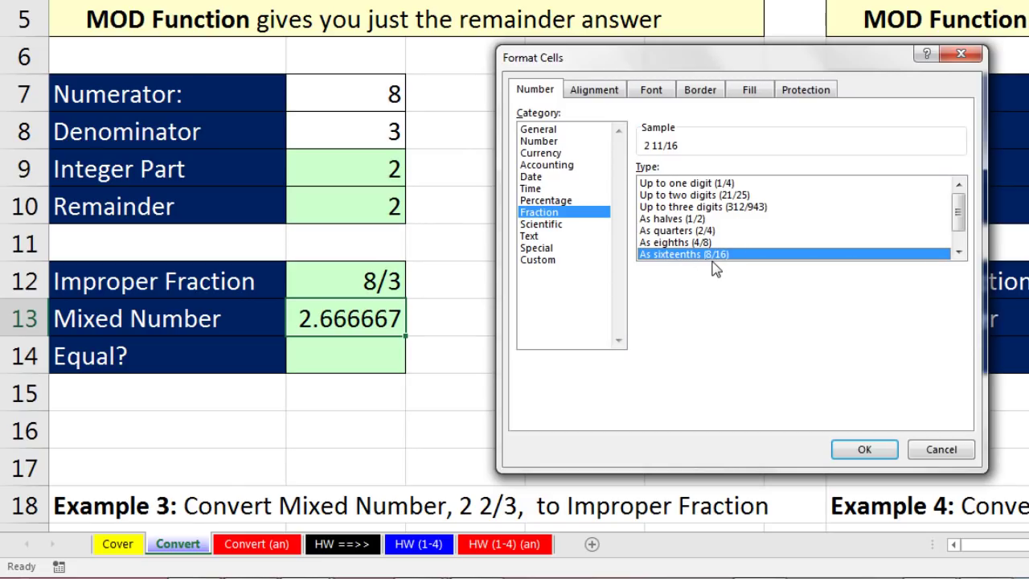
left_click(699, 185)
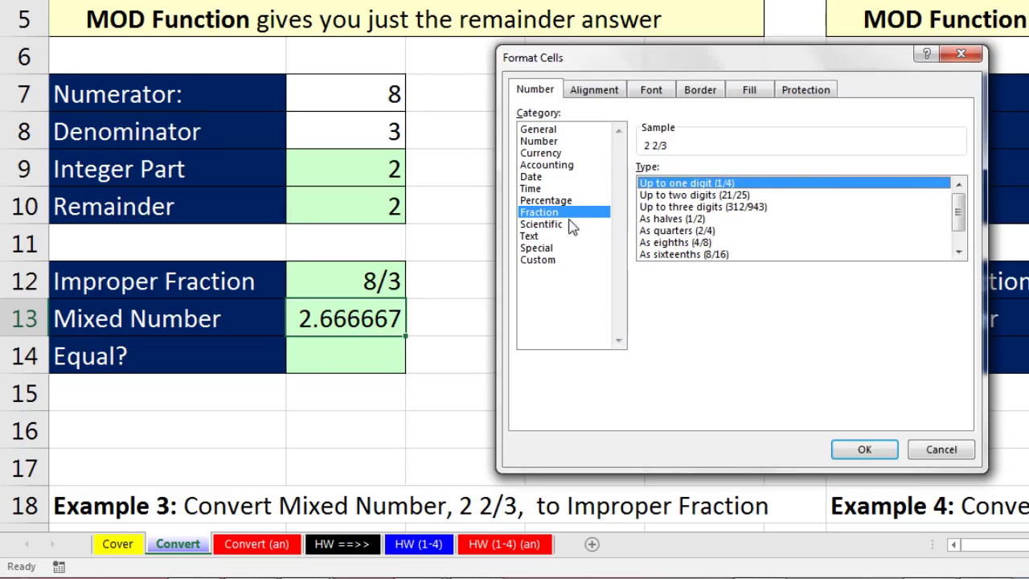
left_click(539, 266)
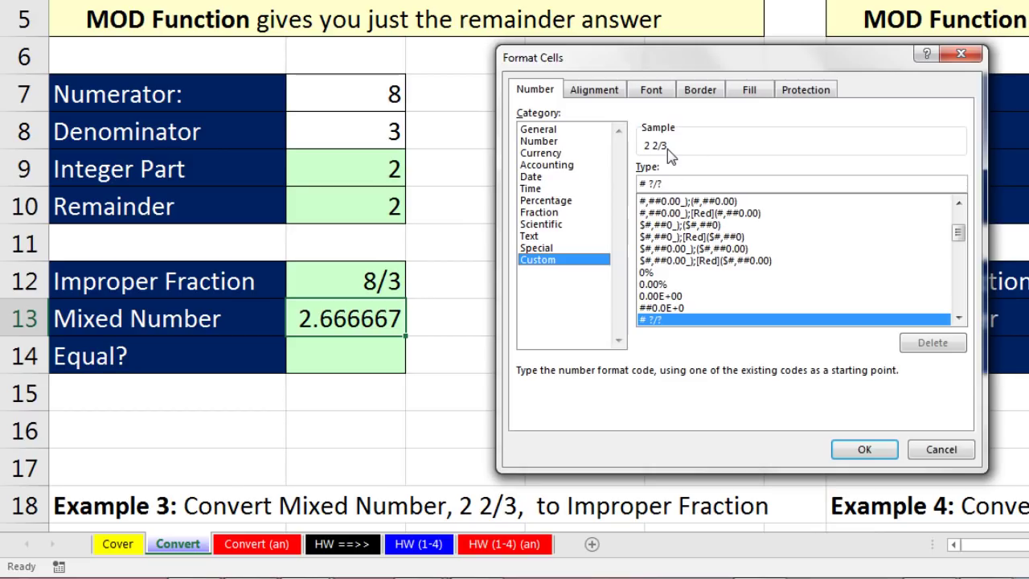
Apply # ?/? so B13 shows 2 2/3, and enter =B13=B12 in B14, returning TRUE.
left_click(866, 453)
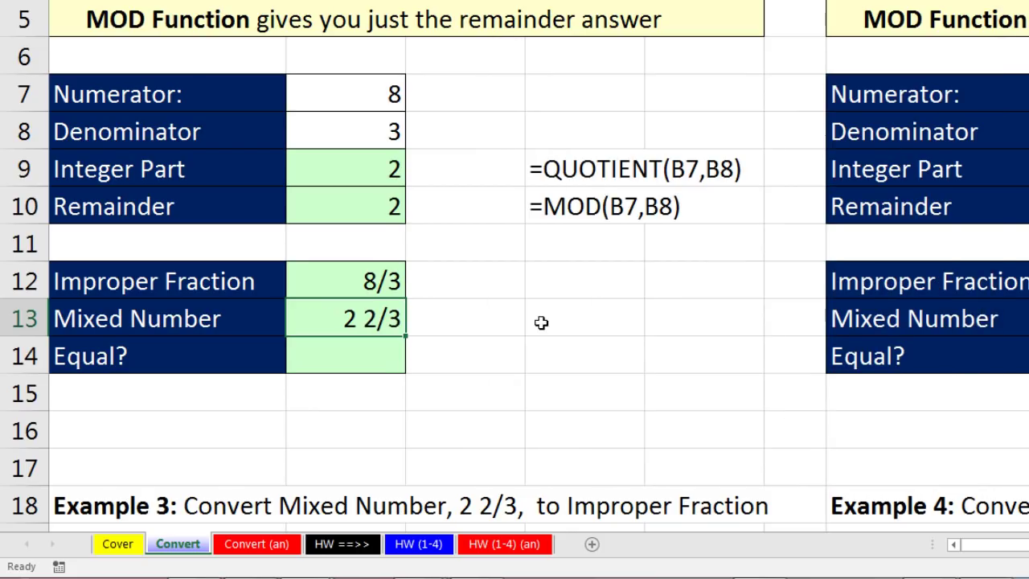
left_click(351, 353)
type("=")
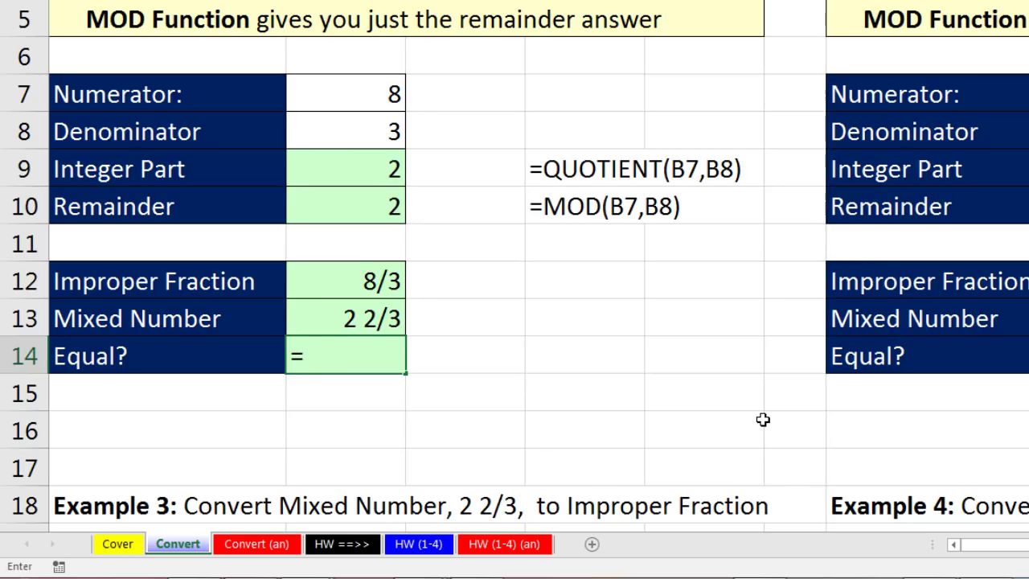
key("Up")
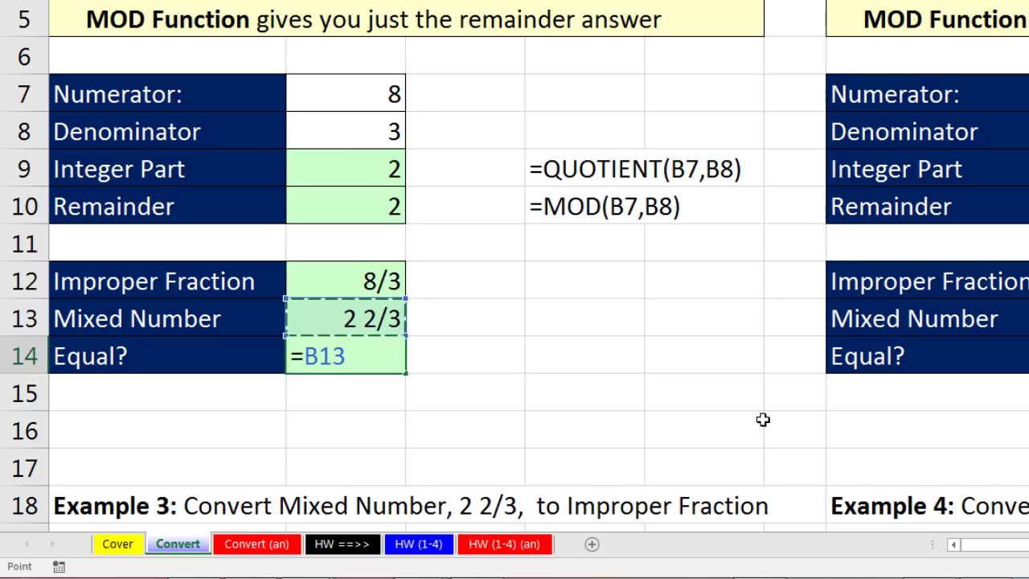
type("=")
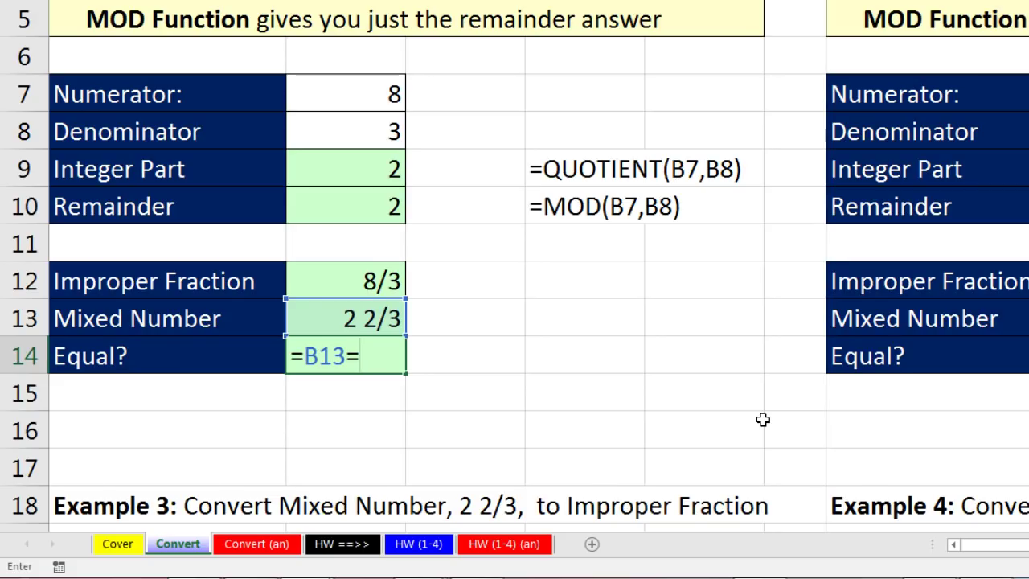
key("Up")
key("Up")
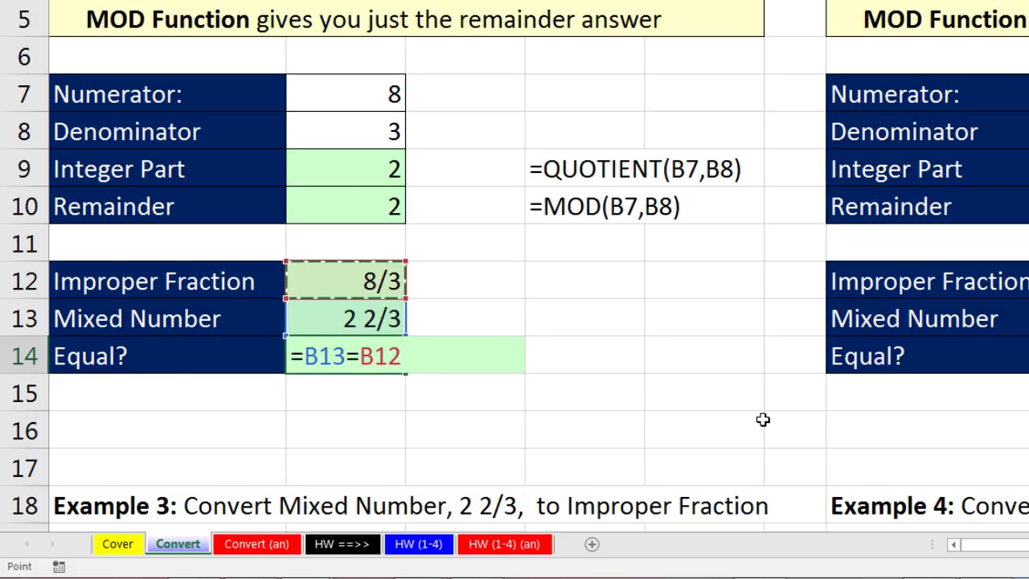
key("Return")
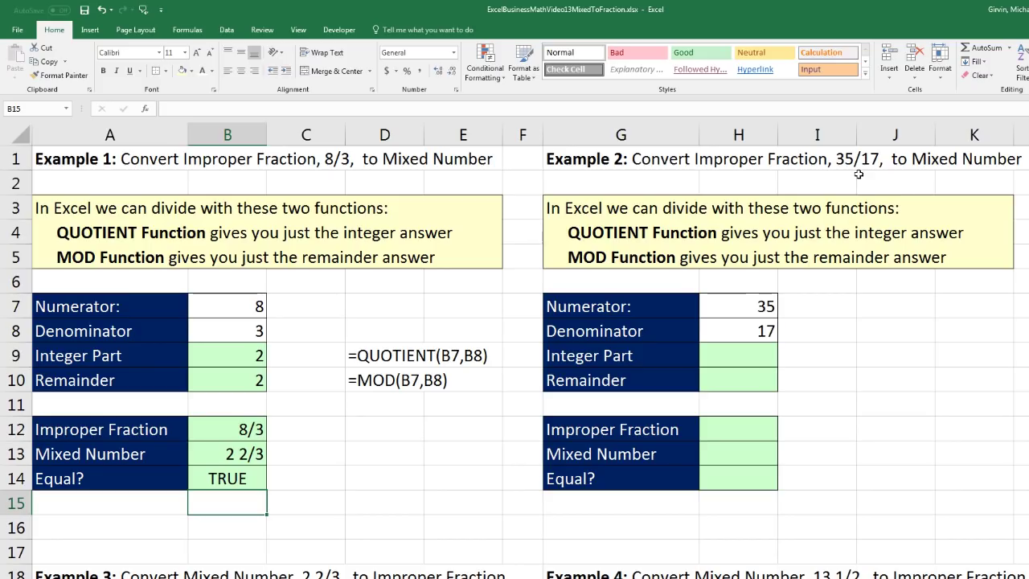
Enter =QUOTIENT(H7,H8) in H9 for Example 2's integer part, 2.
left_click(759, 303)
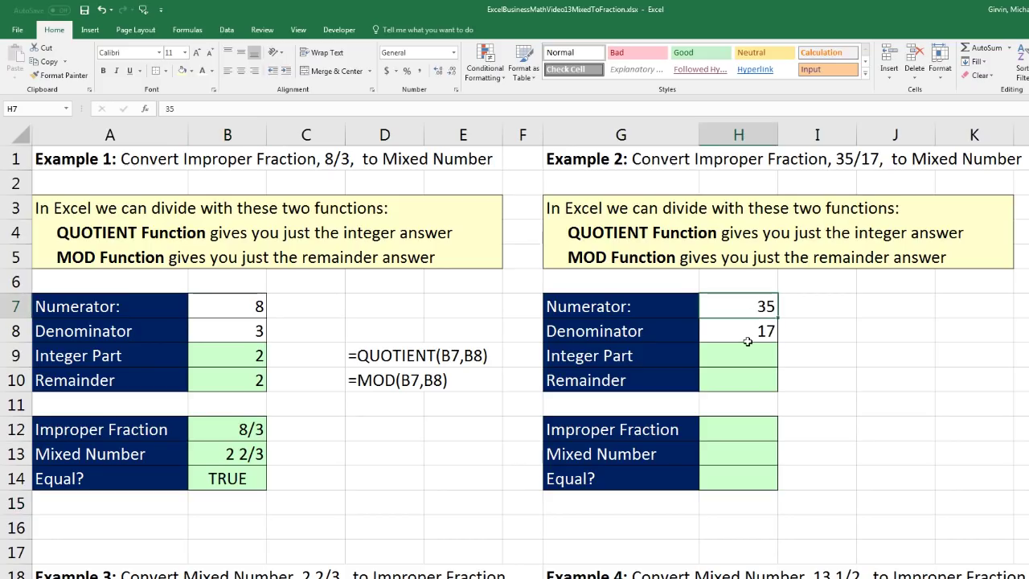
left_click(740, 356)
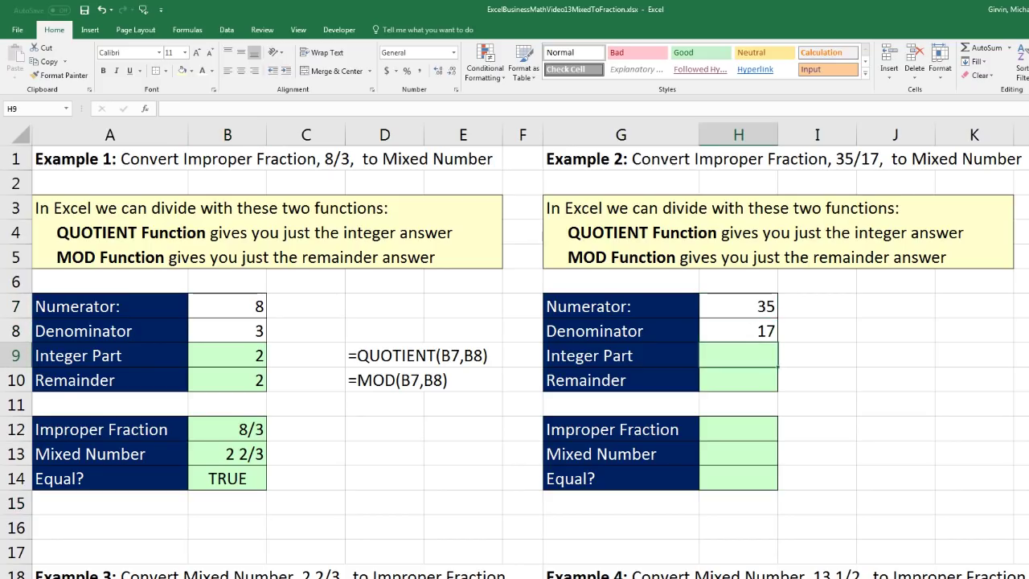
type("=quo")
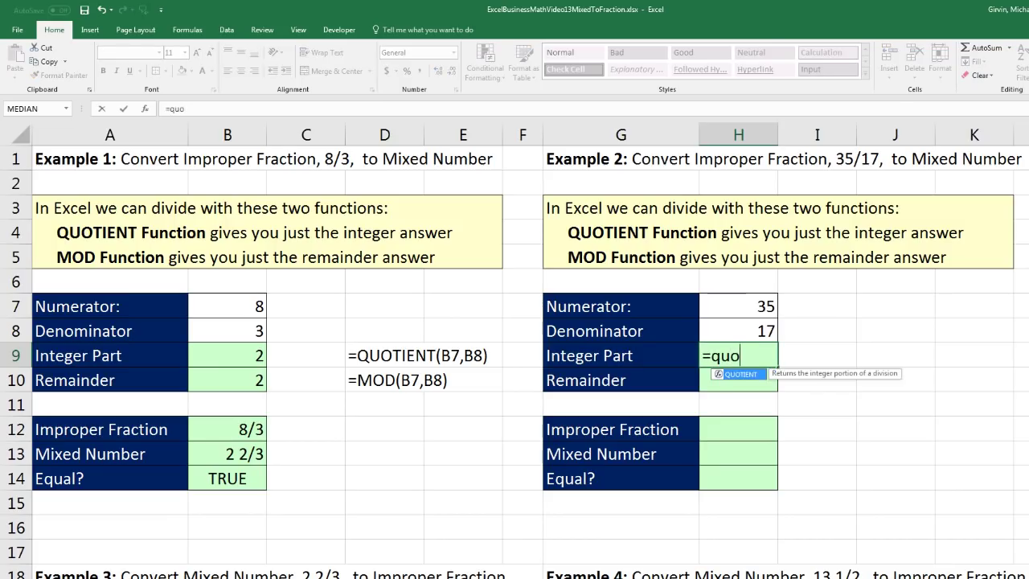
key("Tab")
key("Up")
key("Up")
type(",")
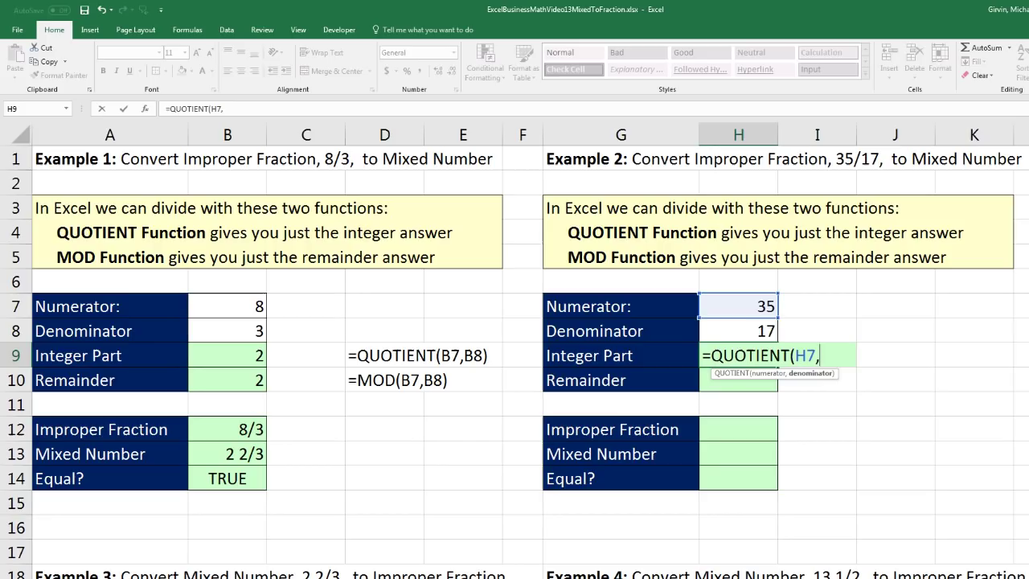
key("Up")
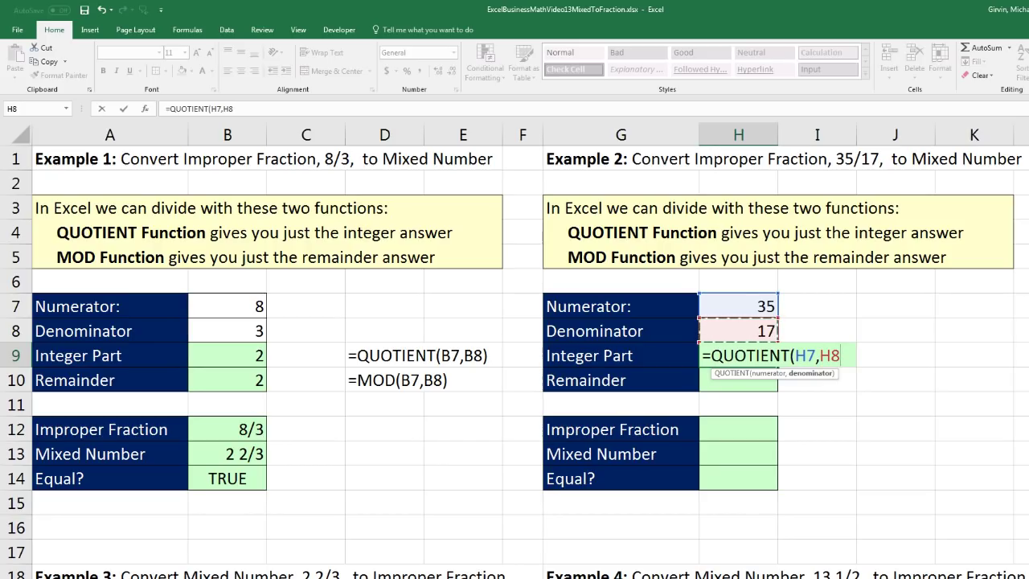
key("Return")
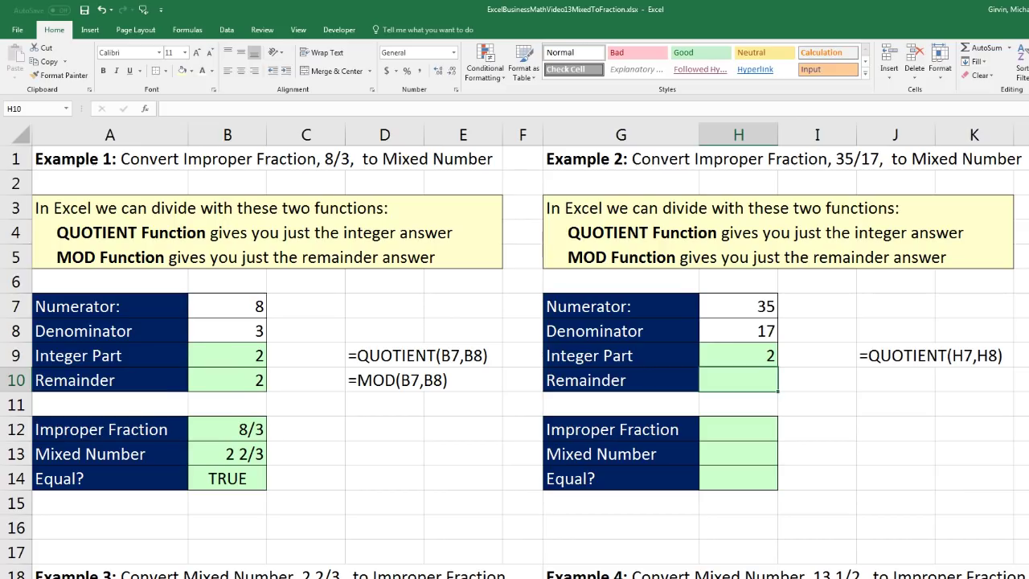
Enter =MOD(H7,H8) in H10 for the remainder, 1.
type("=mod")
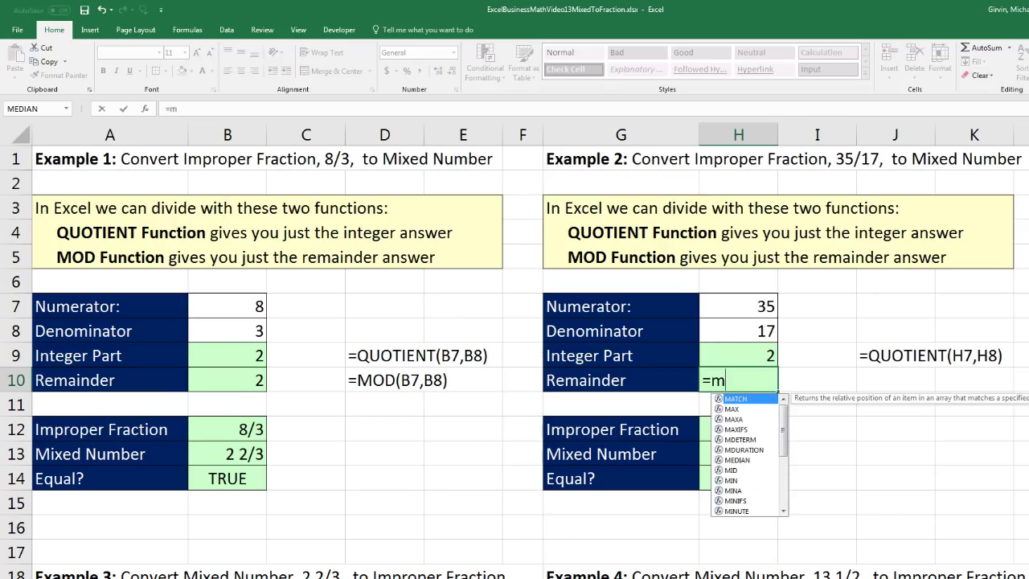
key("Tab")
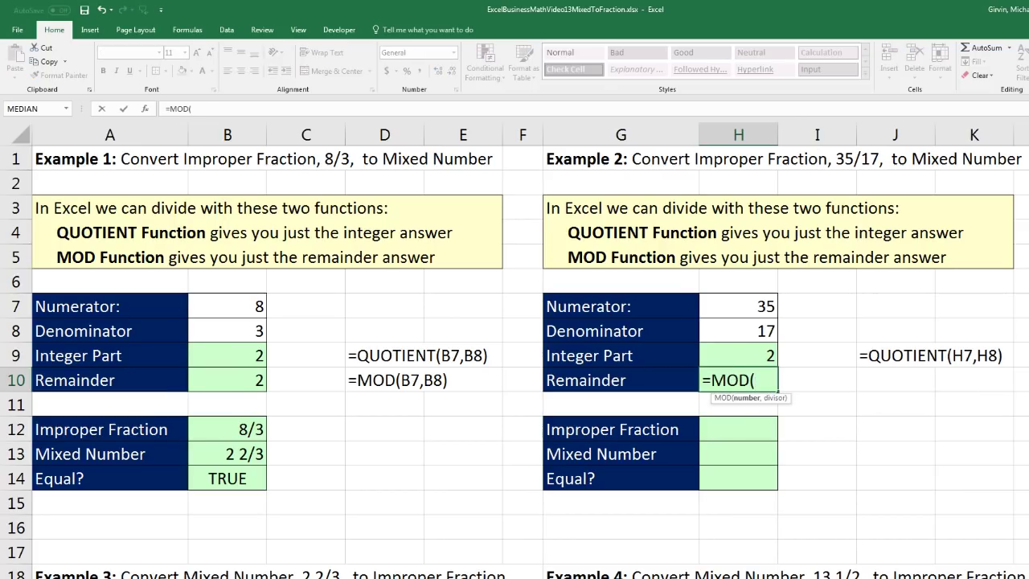
key("Up")
key("Up")
key("Up")
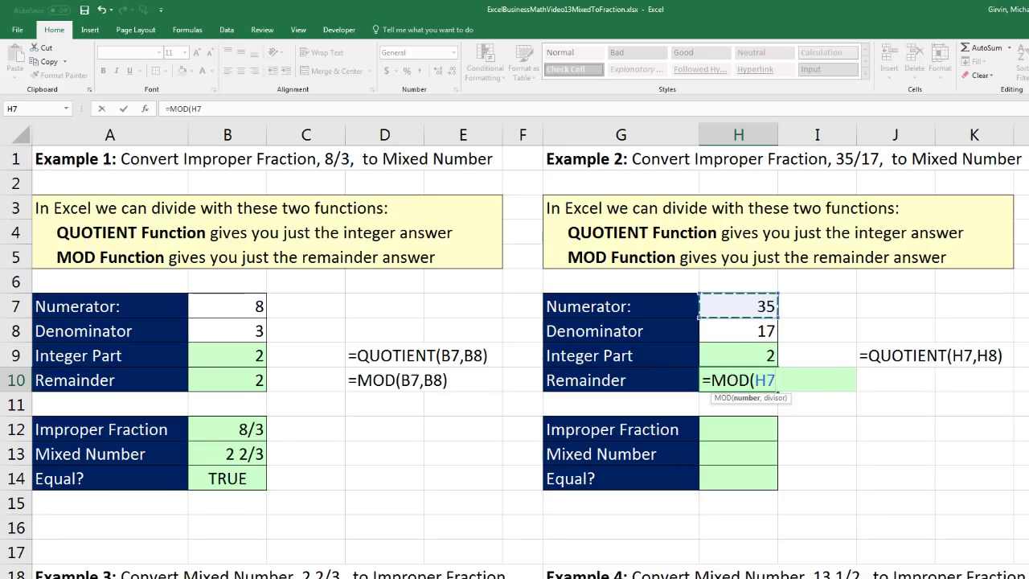
type(",")
key("Up")
key("Up")
type(")")
key("Return")
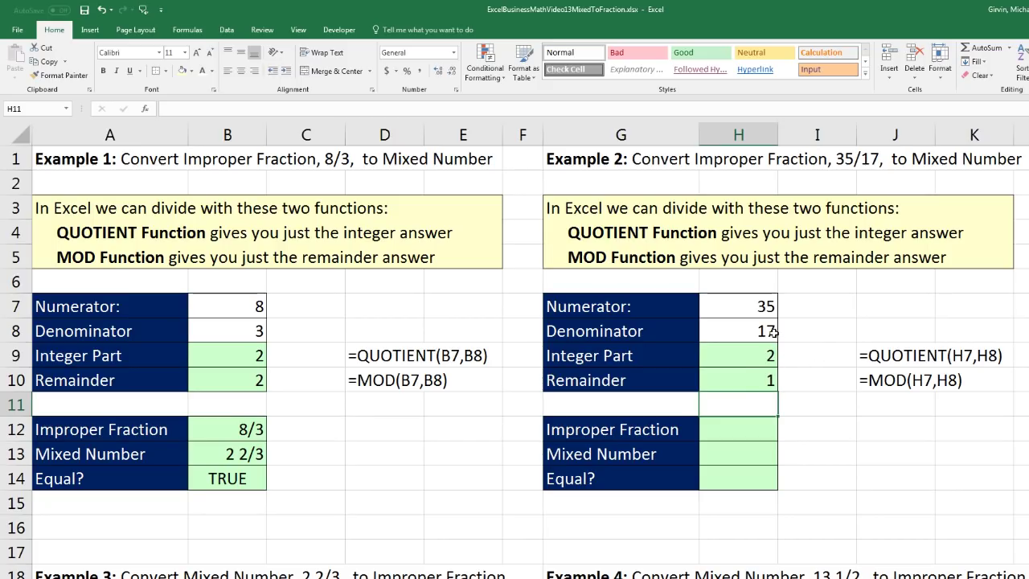
Enter =H7/H8 in H12 so Example 2's improper fraction shows 2.058824.
left_click(745, 427)
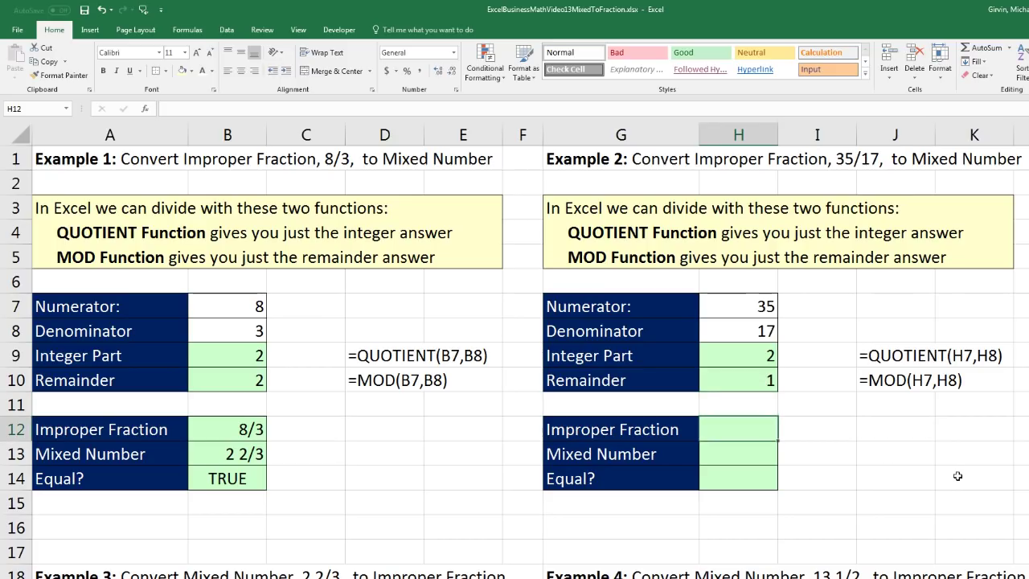
type("=")
key("Up")
key("Up")
key("Up")
key("Up")
key("Up")
type("/")
key("Up")
key("Up")
key("Up")
key("Up")
key("Return")
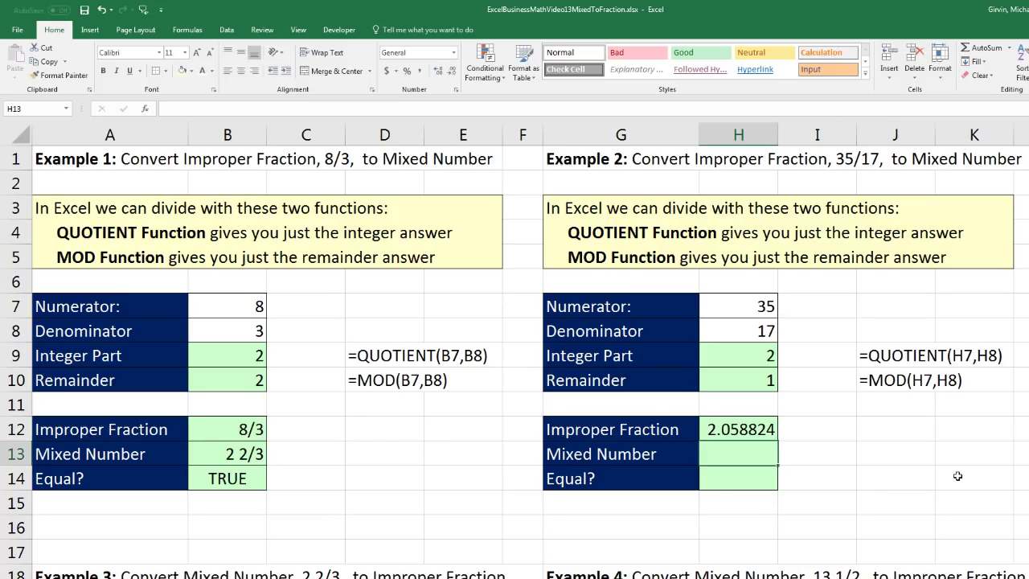
Enter =H9+H10/H8 in H13 so the mixed number shows 2.058824.
type("=")
key("Up")
key("Up")
key("Up")
key("Up")
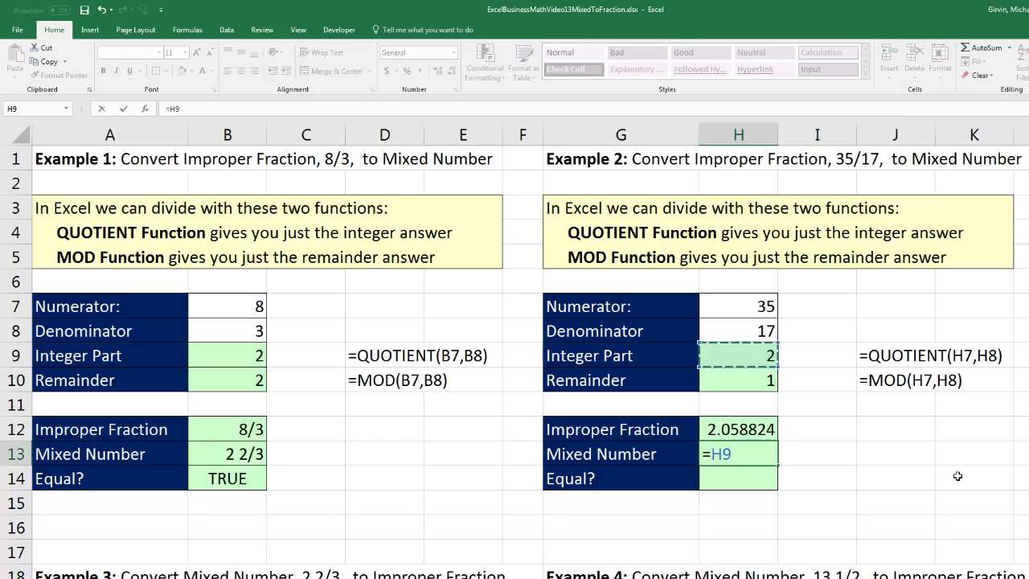
type("+")
key("Up")
key("Up")
key("Up")
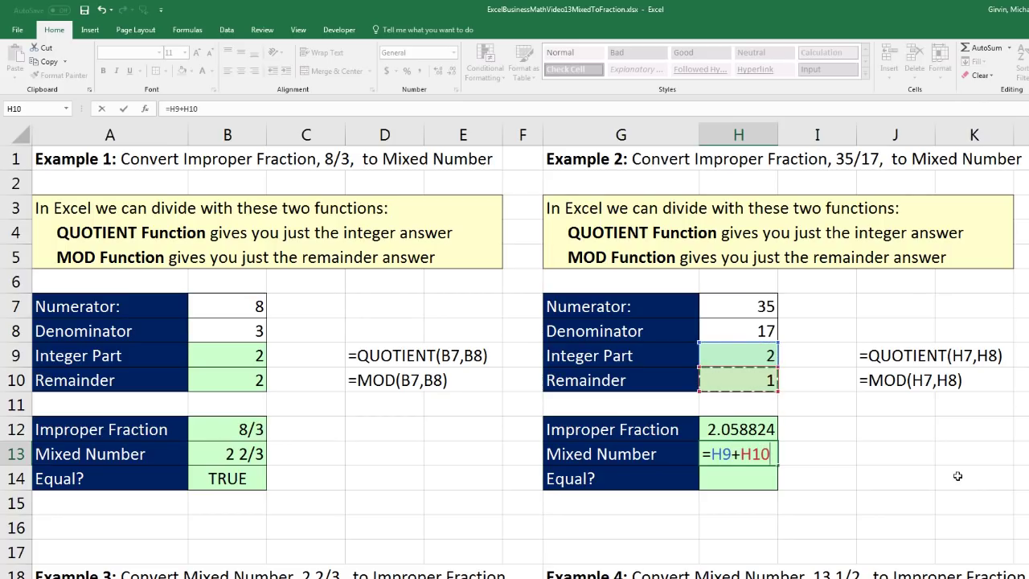
type("/")
key("Up")
key("Up")
key("Up")
key("Up")
key("Up")
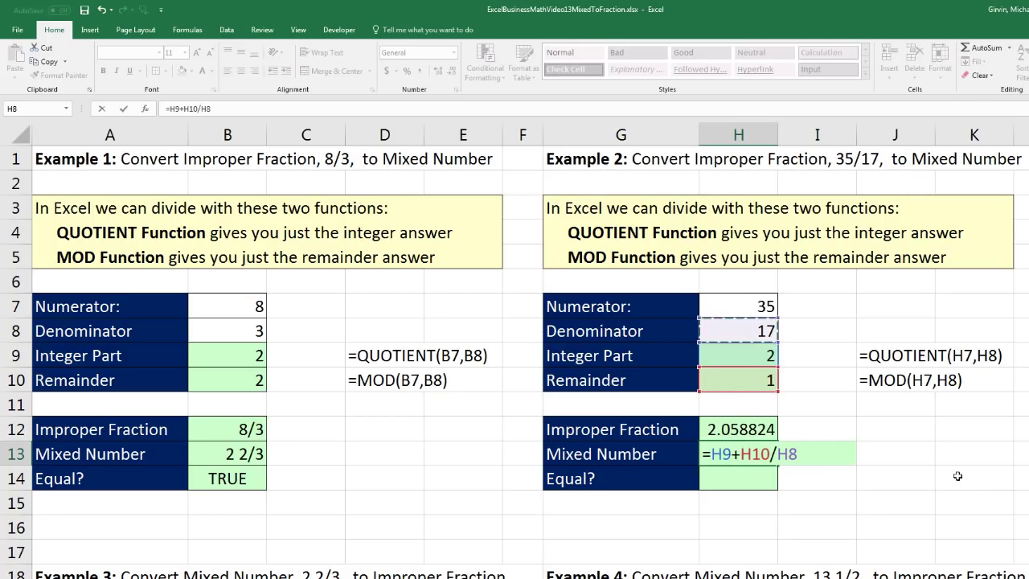
key("Return")
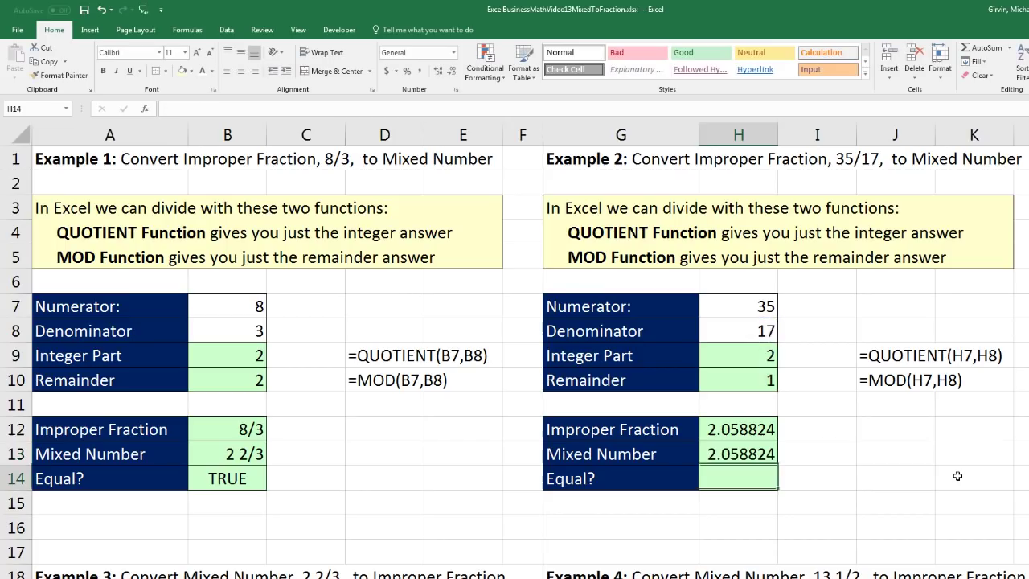
left_click(750, 431)
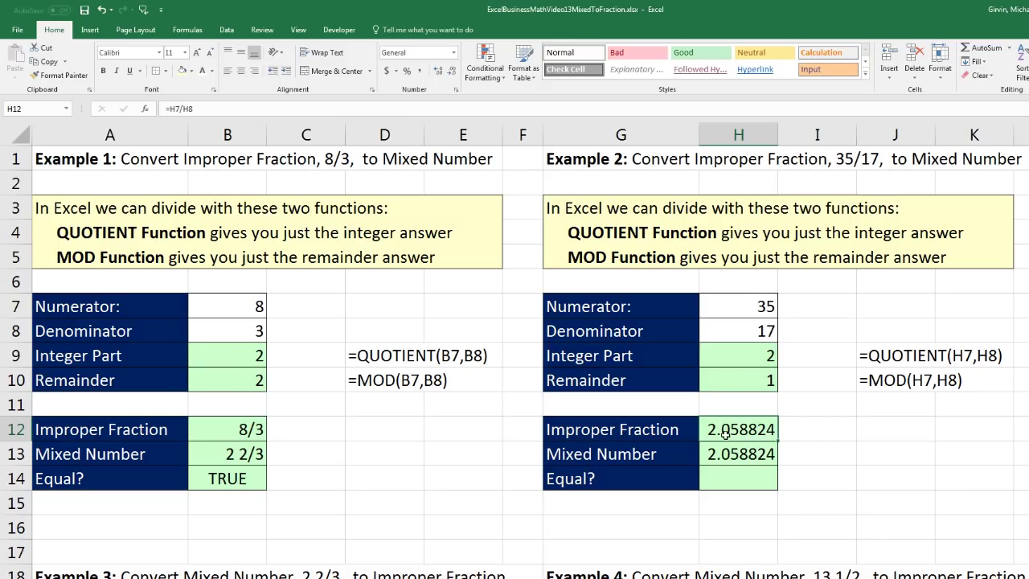
Give H12 the custom format ??/?? so it displays 35/17.
key("ctrl+1")
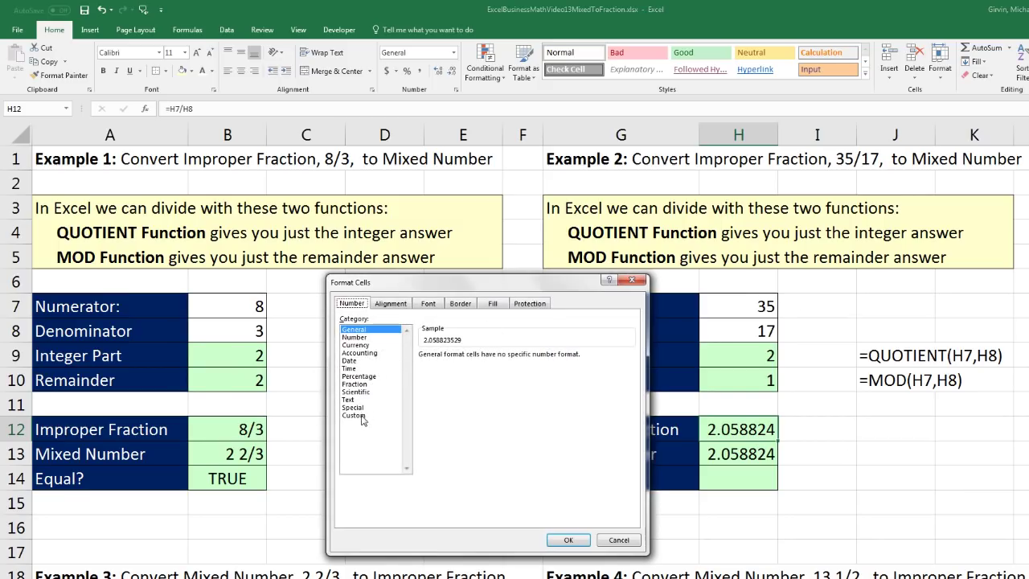
left_click(362, 414)
key("Tab")
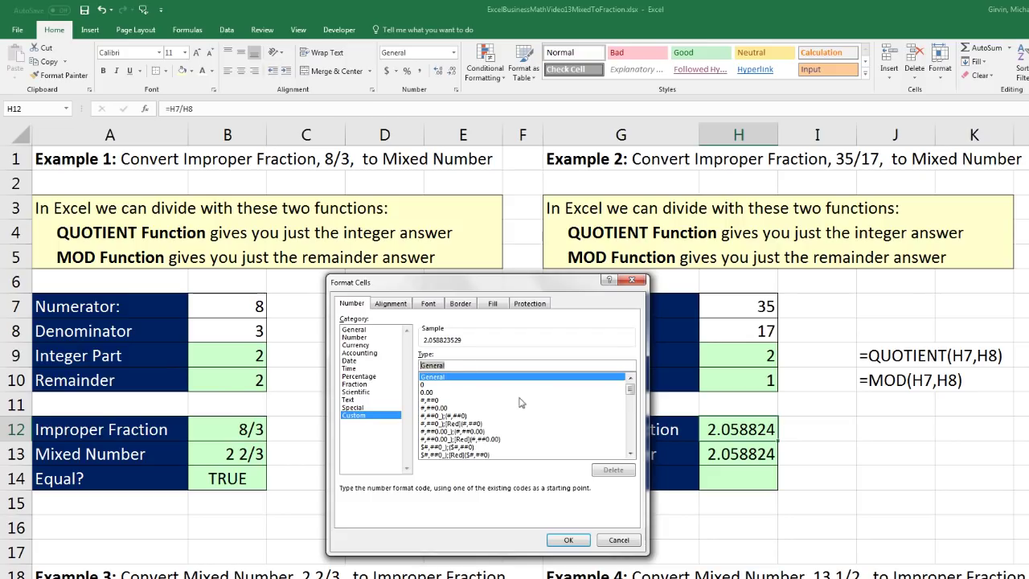
type("??/??")
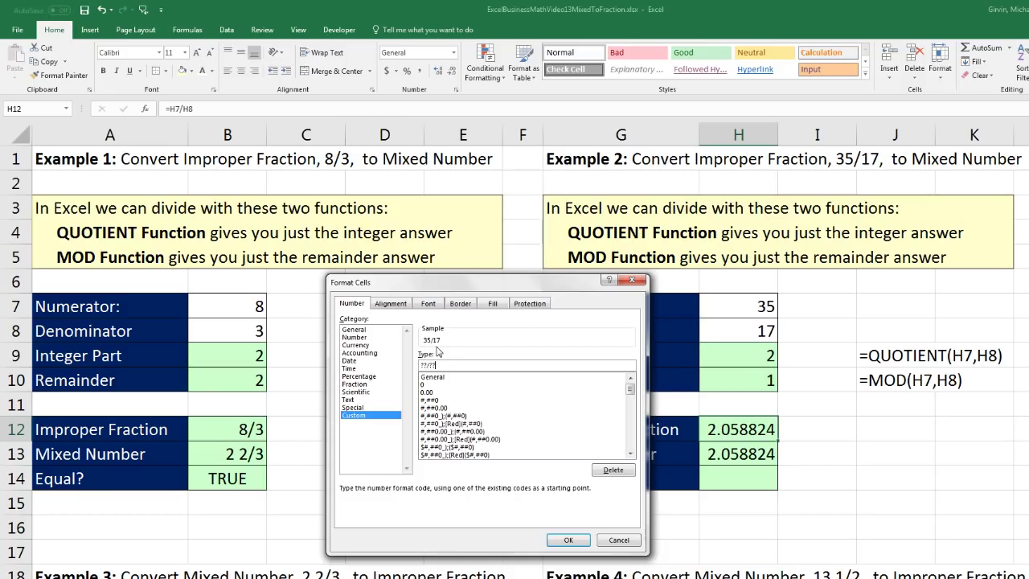
key("Return")
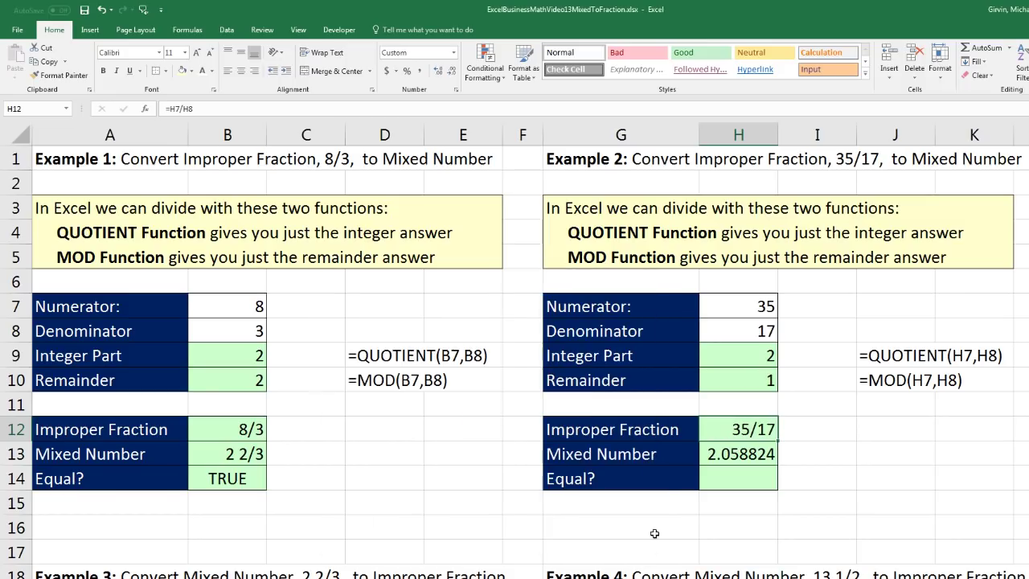
Give H13 the custom format # ?/?? so it displays 2 1/17.
left_click(724, 457)
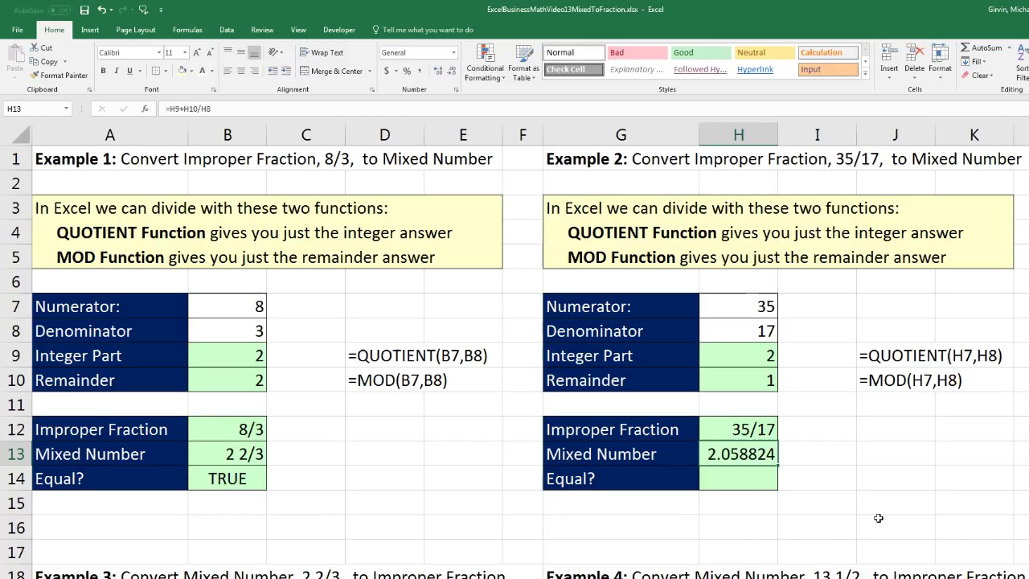
key("ctrl+1")
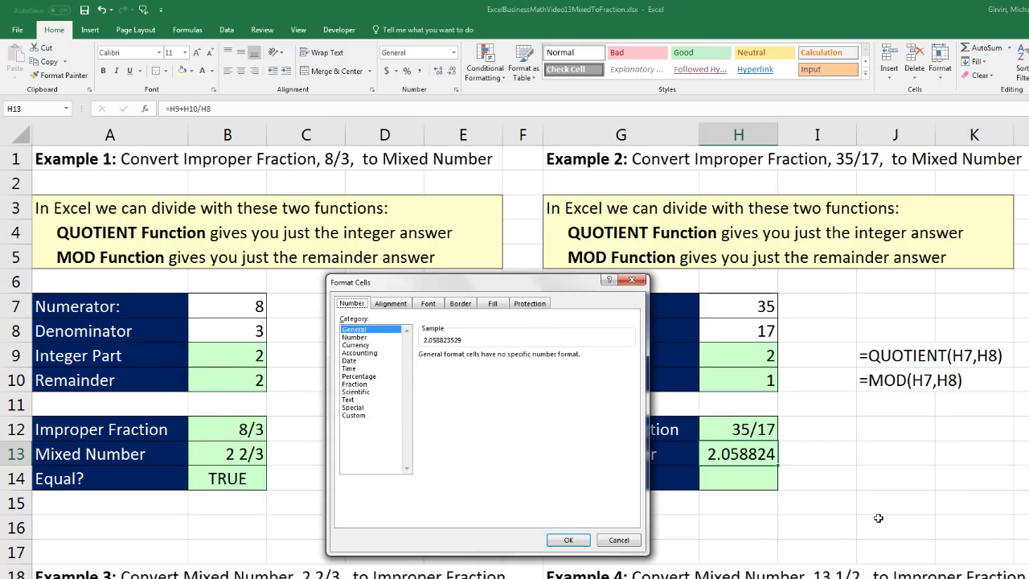
left_click(354, 415)
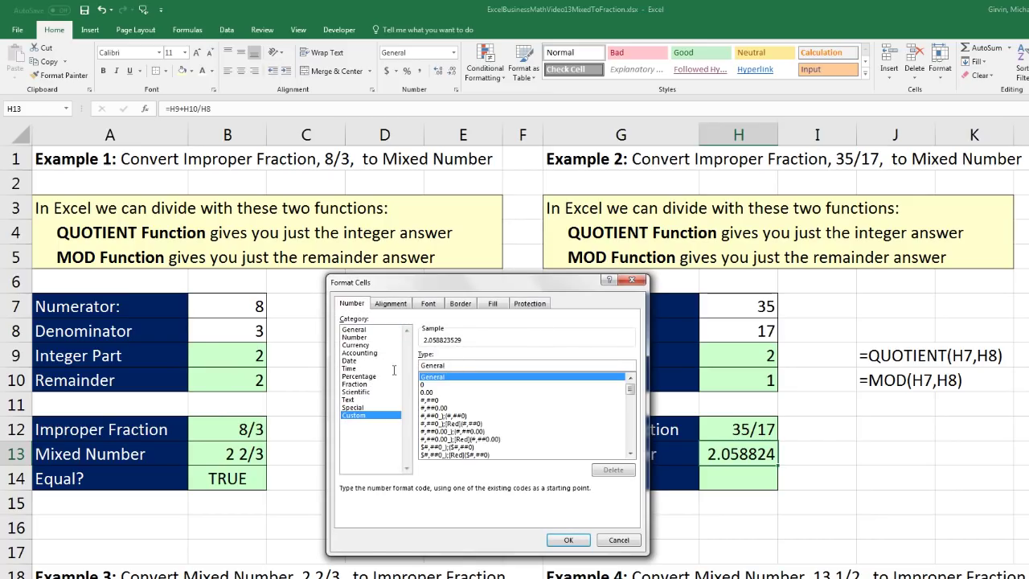
double_click(442, 365)
type("#")
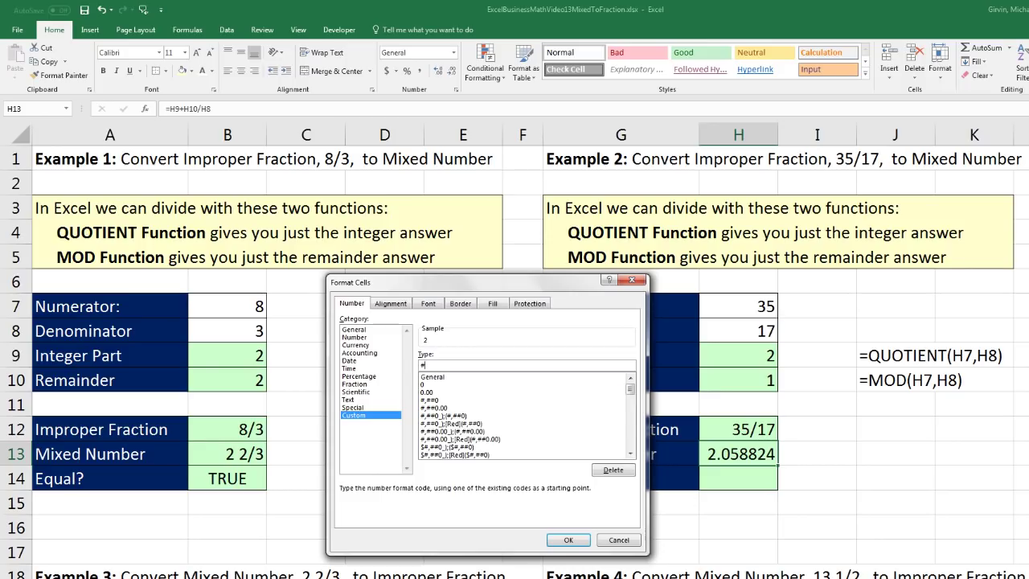
type(" ?/??")
left_click(557, 540)
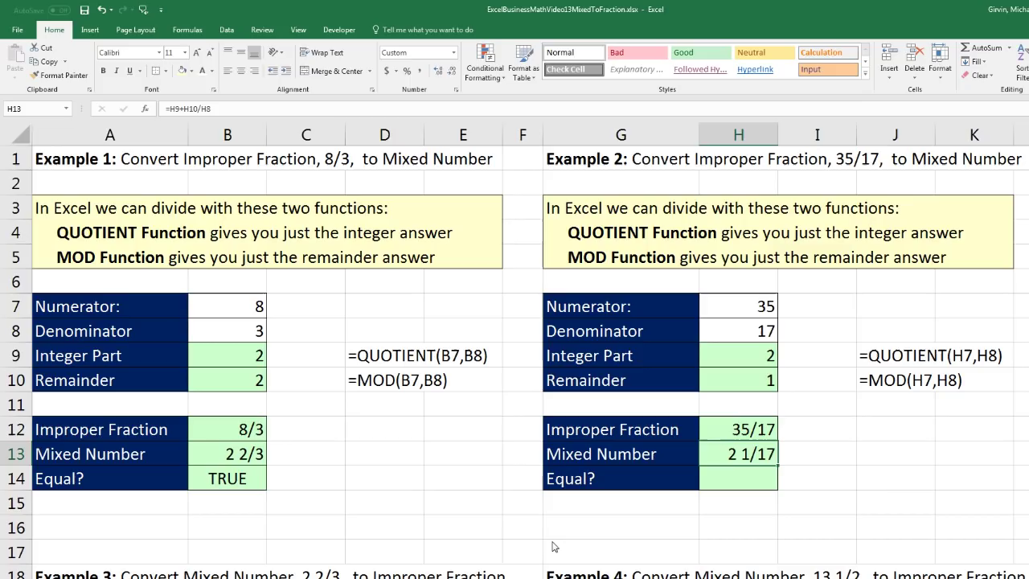
Enter =H13=H12 in H14 to show TRUE, then scroll down to Examples 3 and 4.
left_click(742, 473)
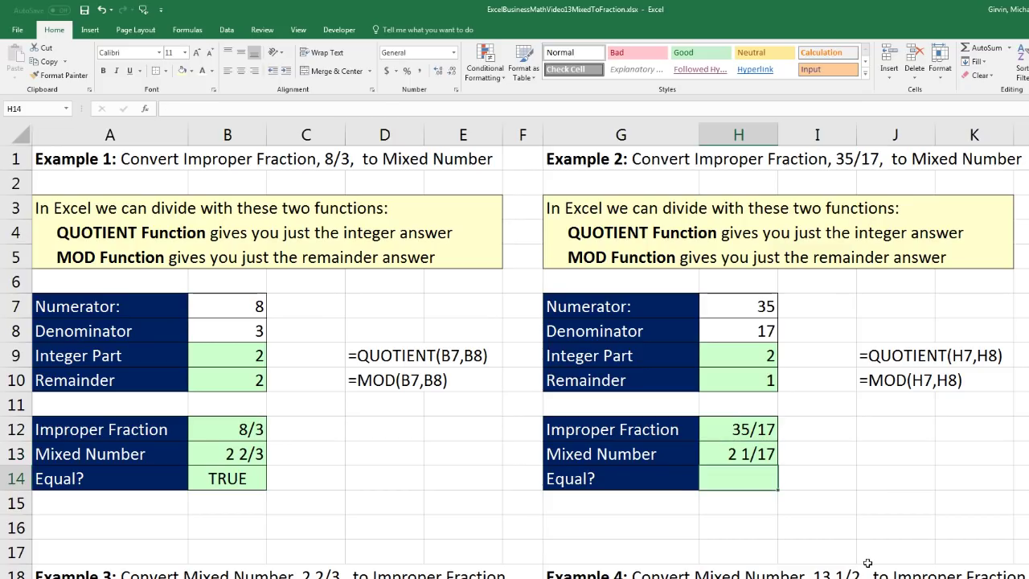
type("=")
key("Up")
type("=")
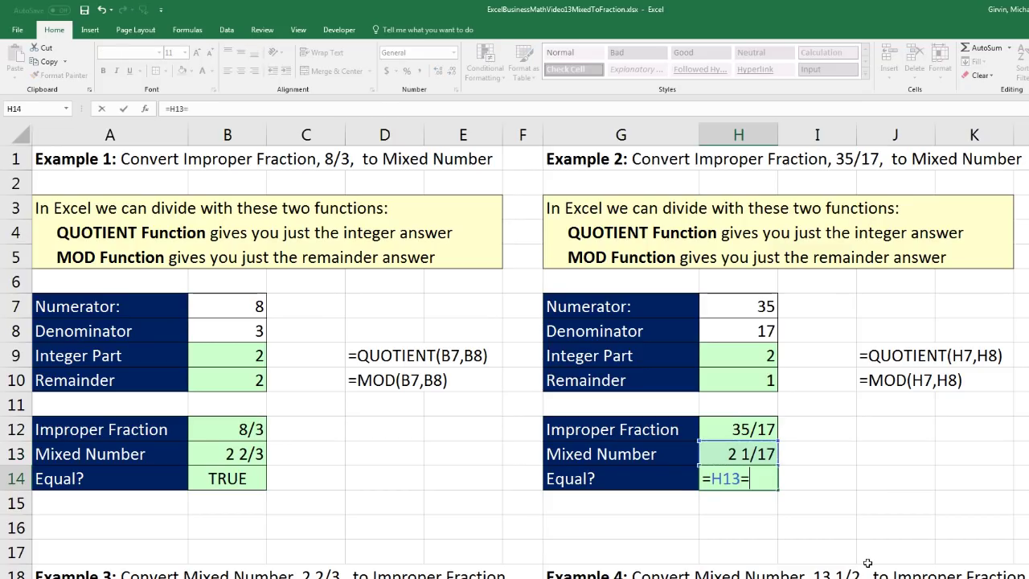
key("Up")
key("Up")
key("Return")
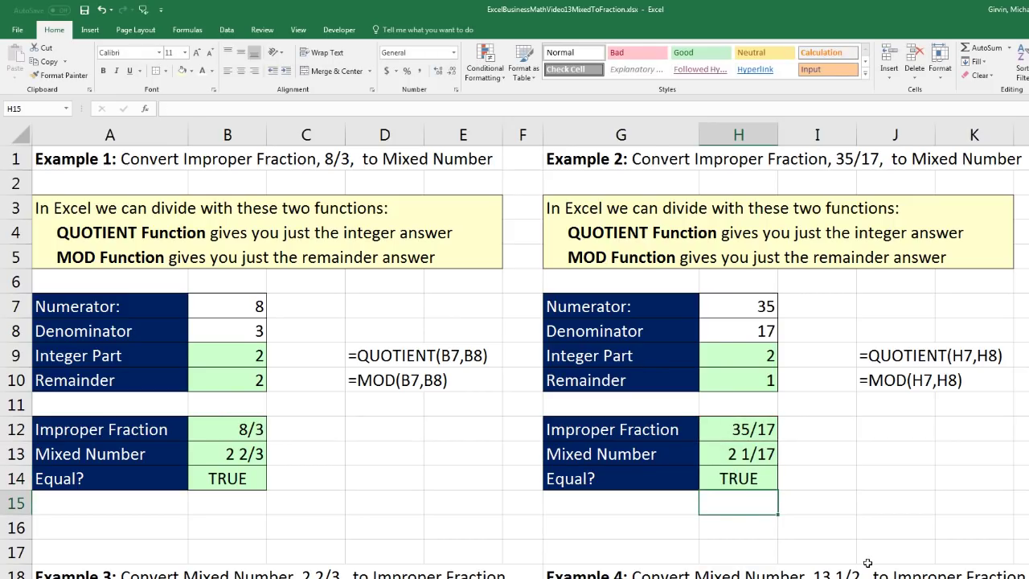
scroll(864, 565, "down", 5)
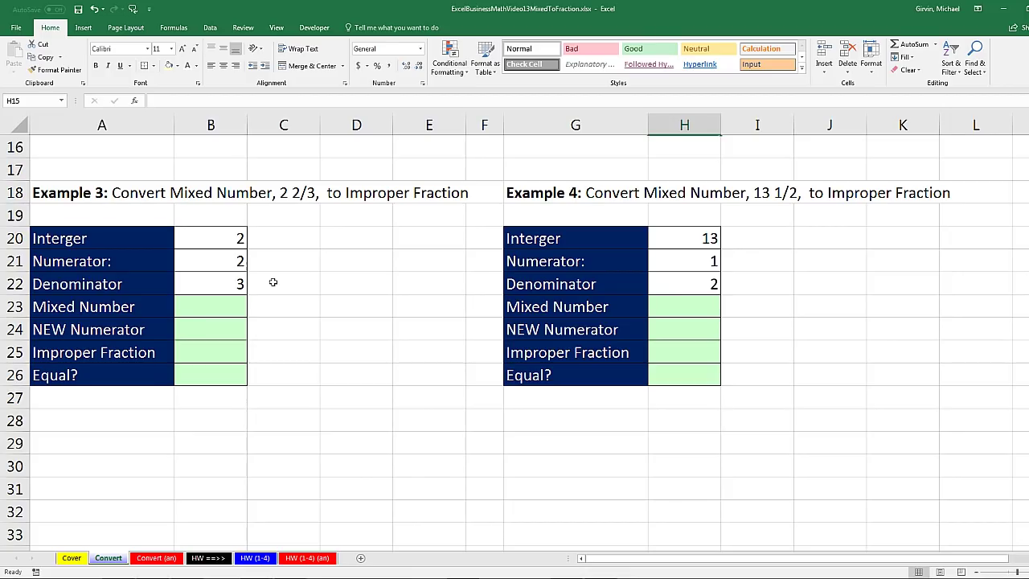
Enter =B20+B21/B22 in B23 for Example 3's mixed number.
left_click(198, 306)
type("=")
key("Up")
key("Up")
key("Up")
type("+")
key("Up")
key("Up")
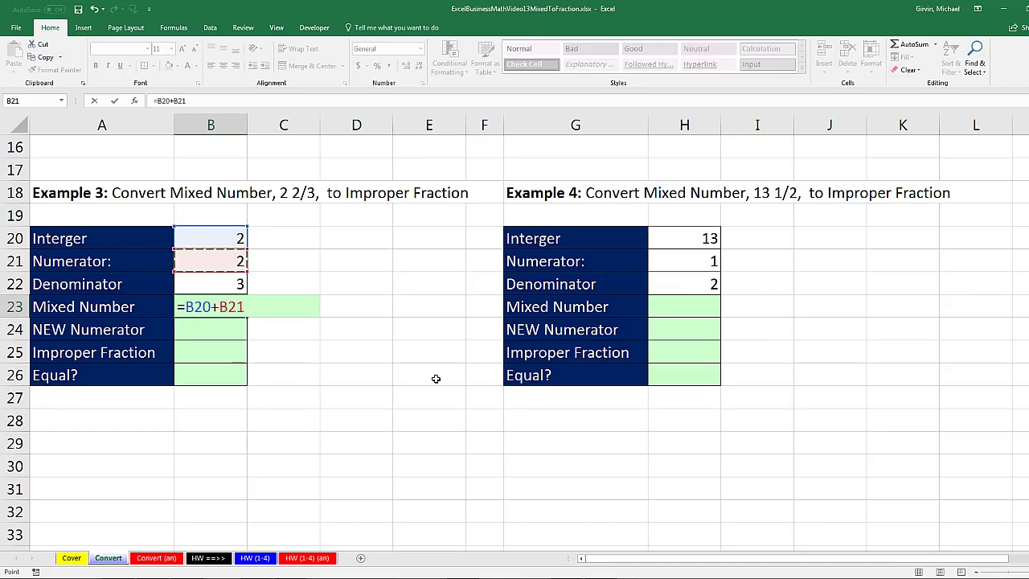
type("/")
key("Up")
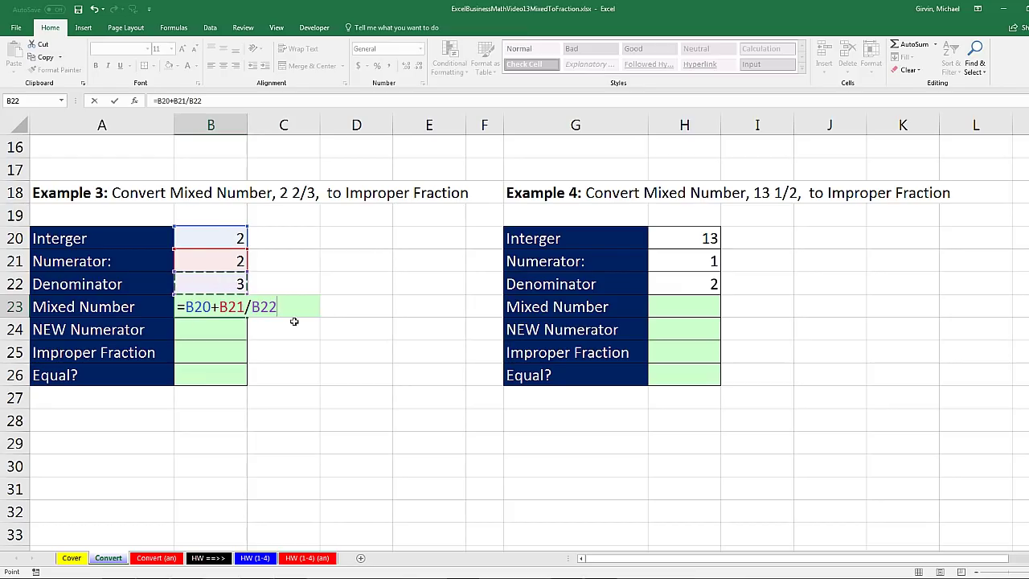
key("Return")
Give B23 the custom format # ?/? so it displays 2 2/3.
key("Up")
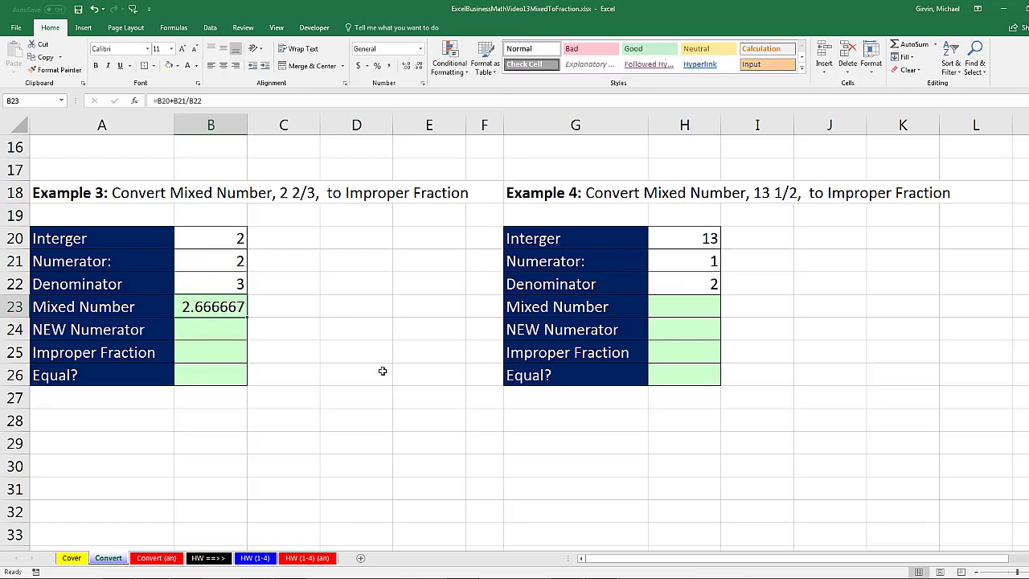
key("ctrl+1")
left_click(330, 385)
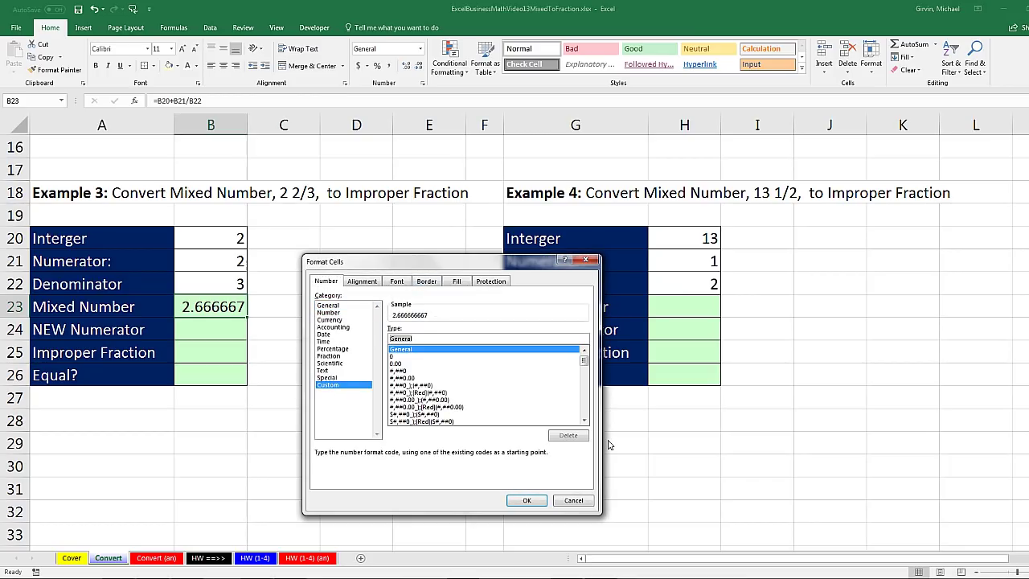
type("#")
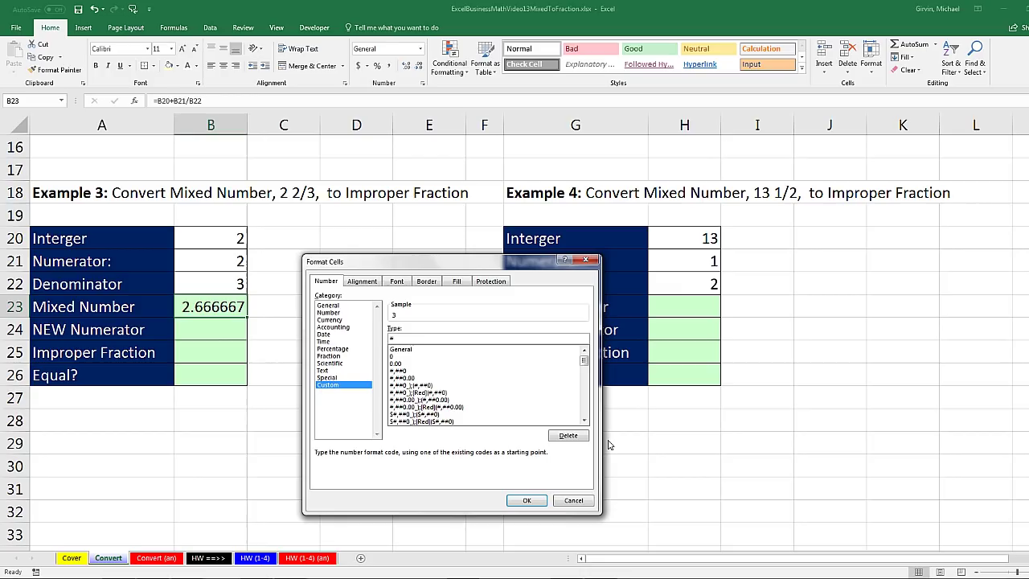
type(" ?/?")
key("Return")
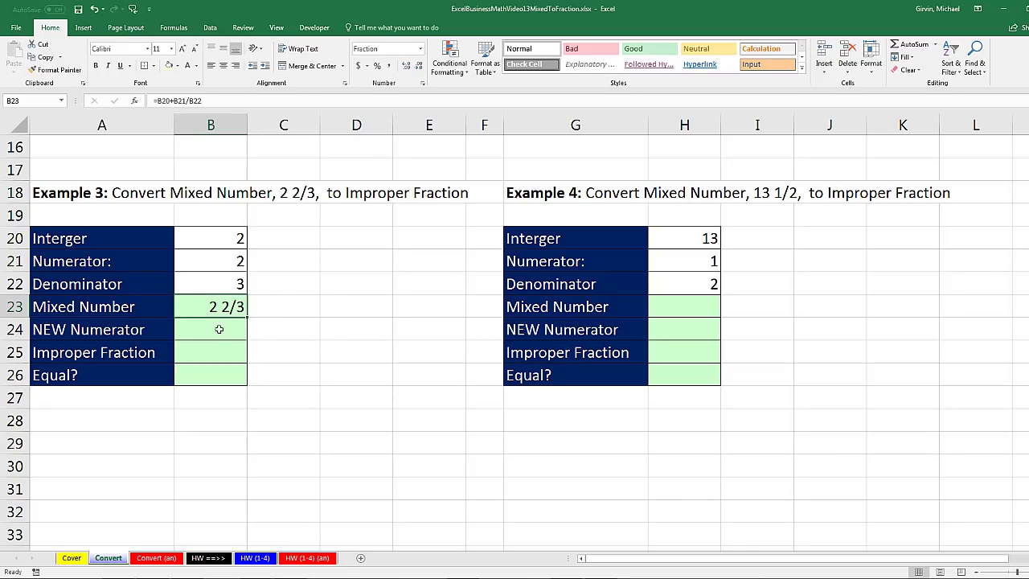
Enter =B22*B20+B21 in B24 so the new numerator shows 8.
left_click(234, 329)
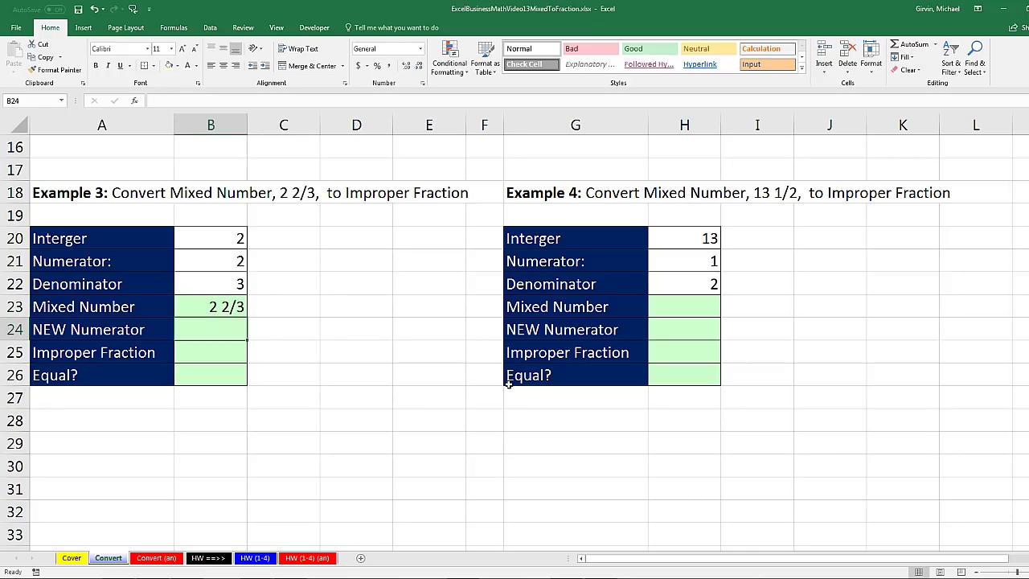
type("=")
key("Up")
key("Up")
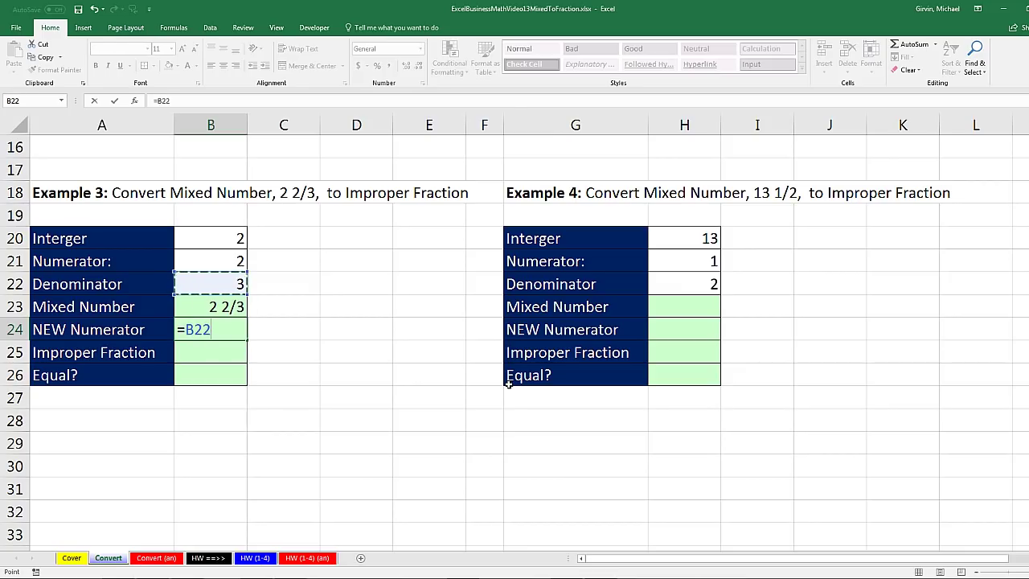
type("*")
key("Up")
key("Up")
key("Up")
key("Up")
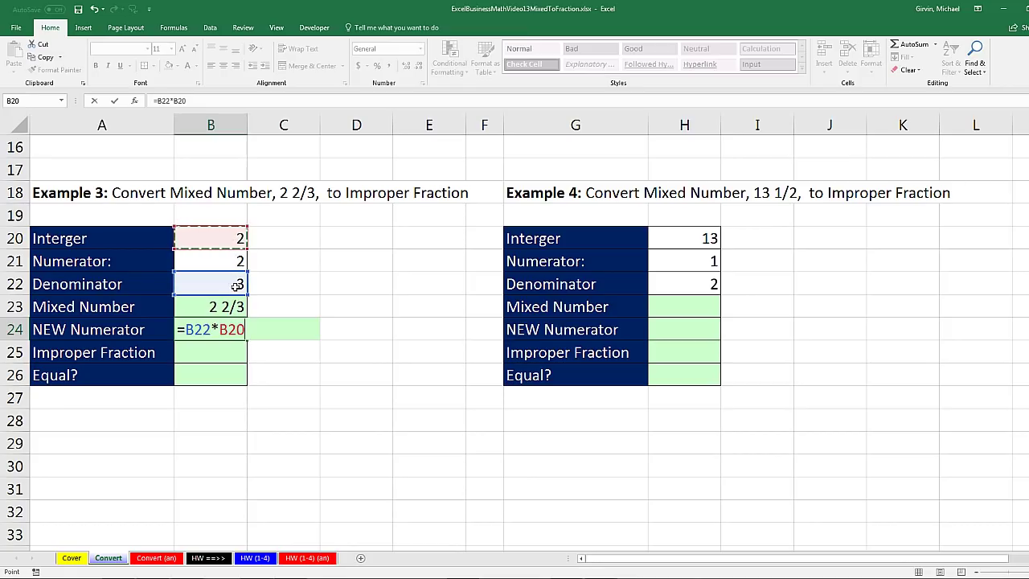
type("+")
key("Up")
key("Up")
key("Up")
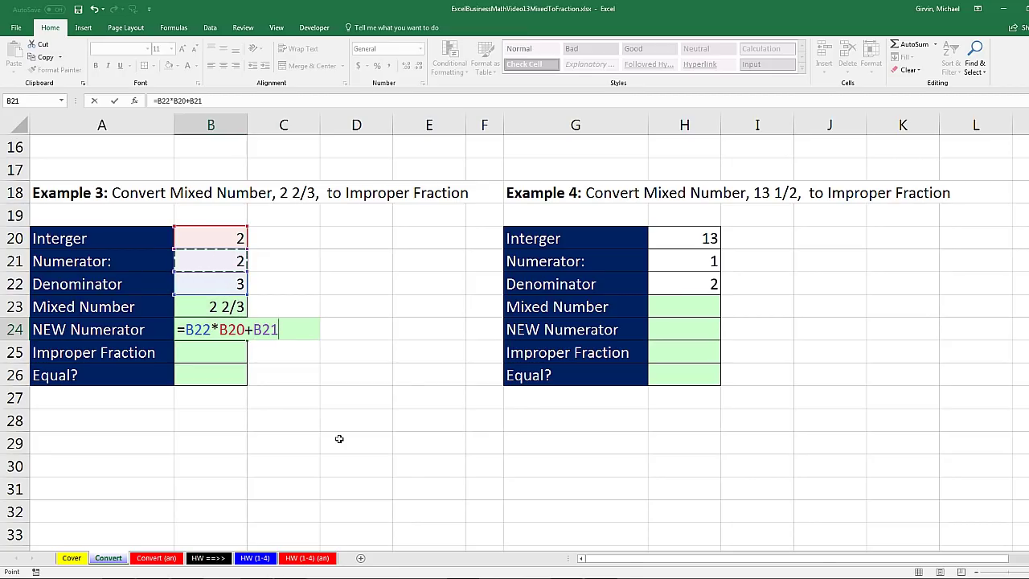
key("Return")
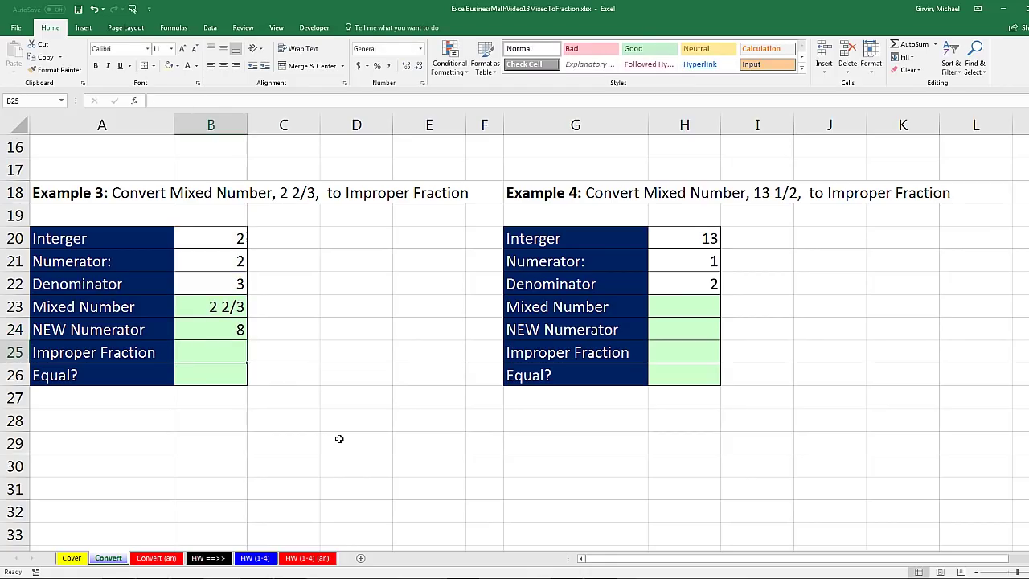
Enter =B24/B22 in B25 so the improper fraction shows 2.666667.
type("=")
key("Up")
type("/")
key("Up")
key("Up")
key("Up")
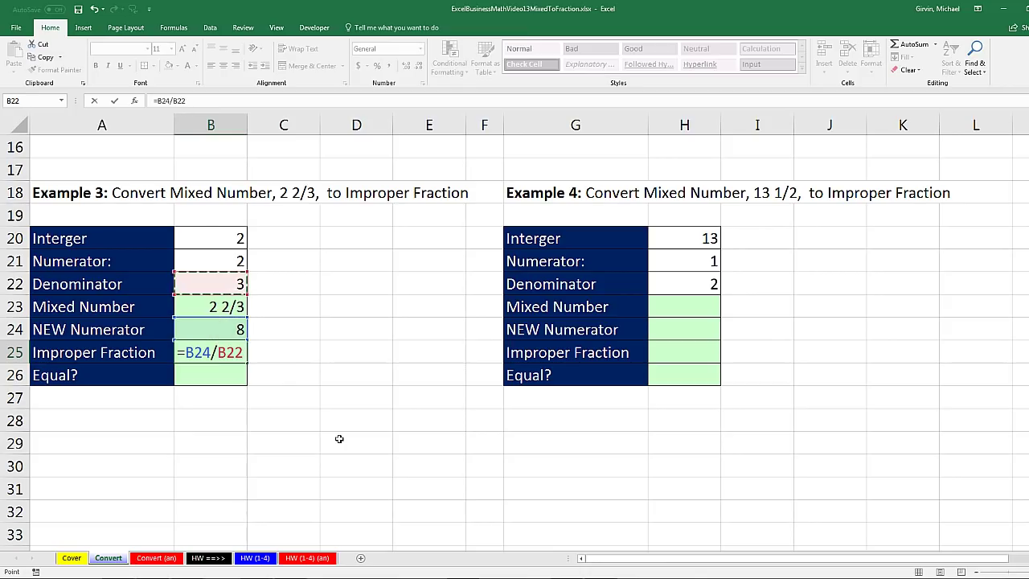
key("ctrl+Return")
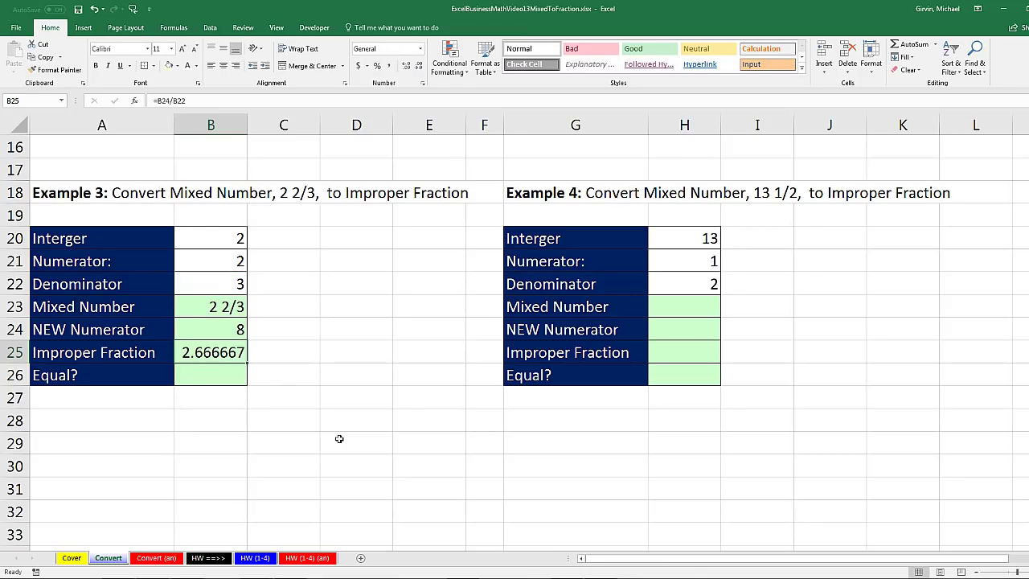
key("ctrl+1")
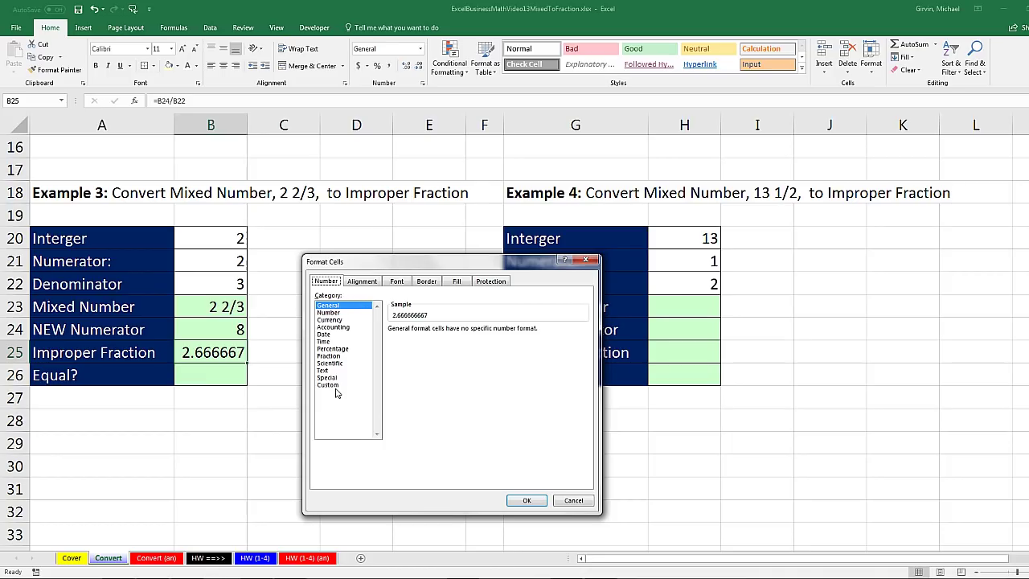
Apply the custom number format ?/? to B25 so it displays 8/3.
left_click(338, 386)
key("shift+Home")
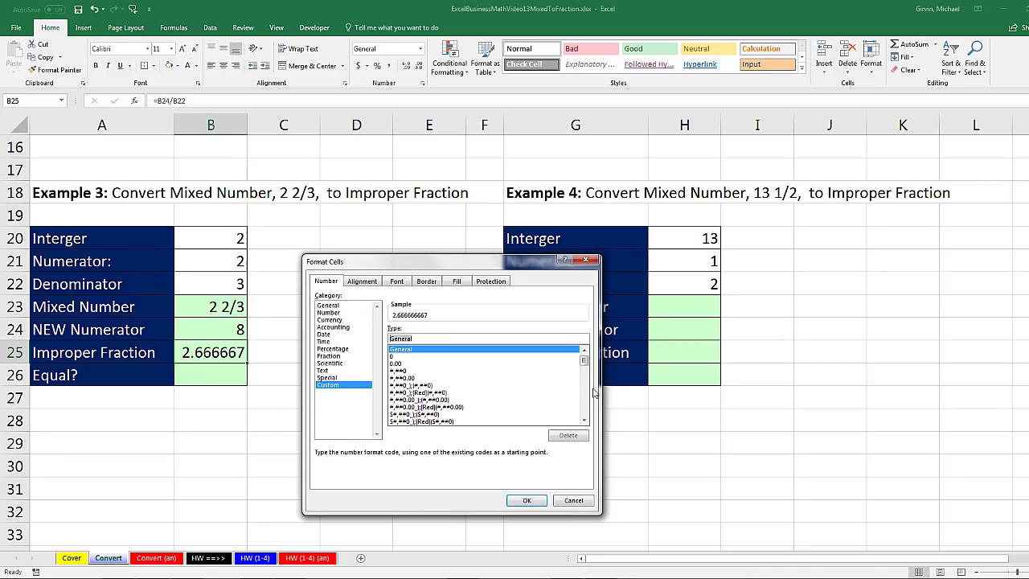
key("BackSpace")
type("?/?")
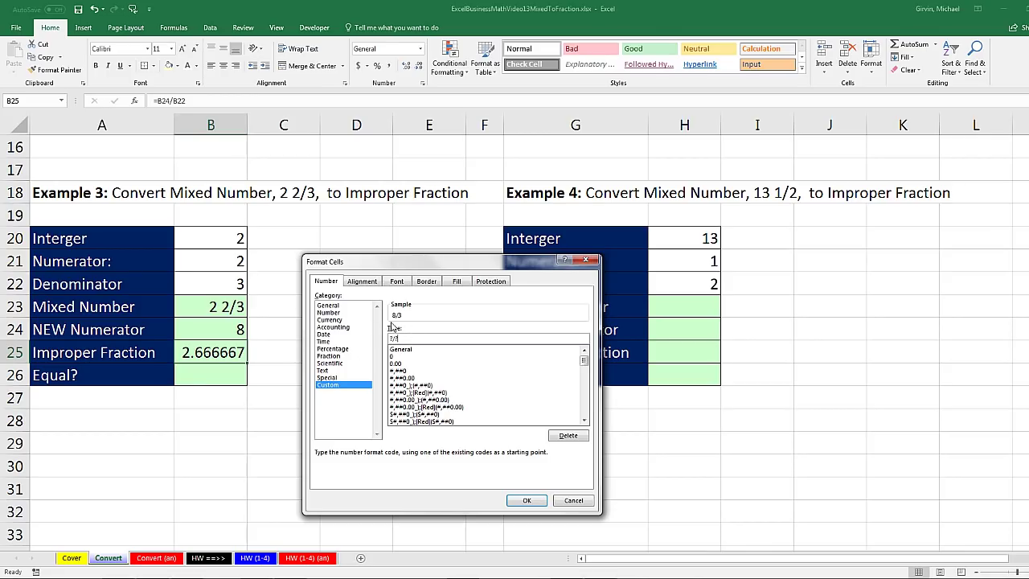
left_click(527, 501)
Enter the Equal? check =B25=B23 in B26, returning TRUE.
left_click(191, 381)
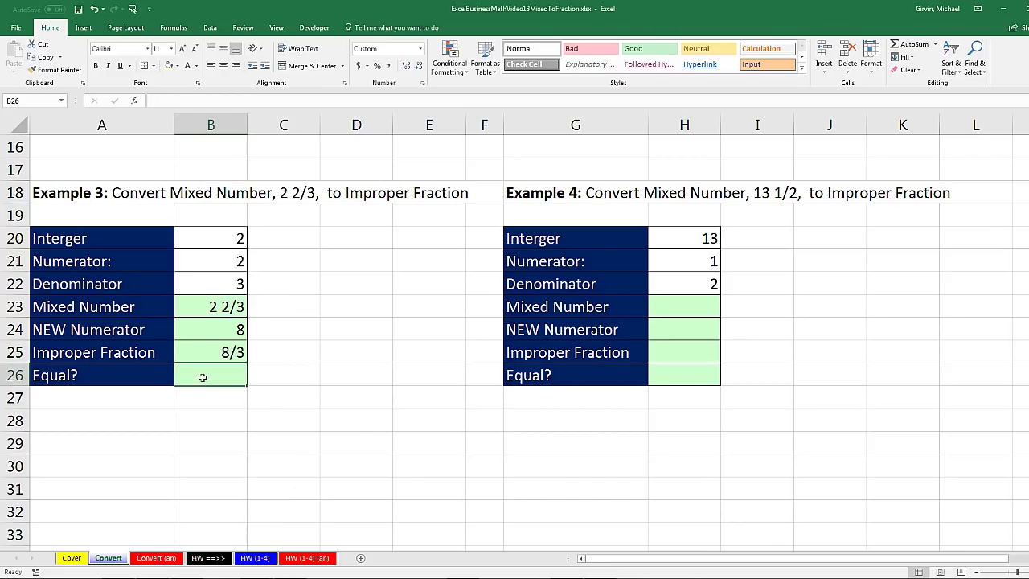
type("=")
key("Up")
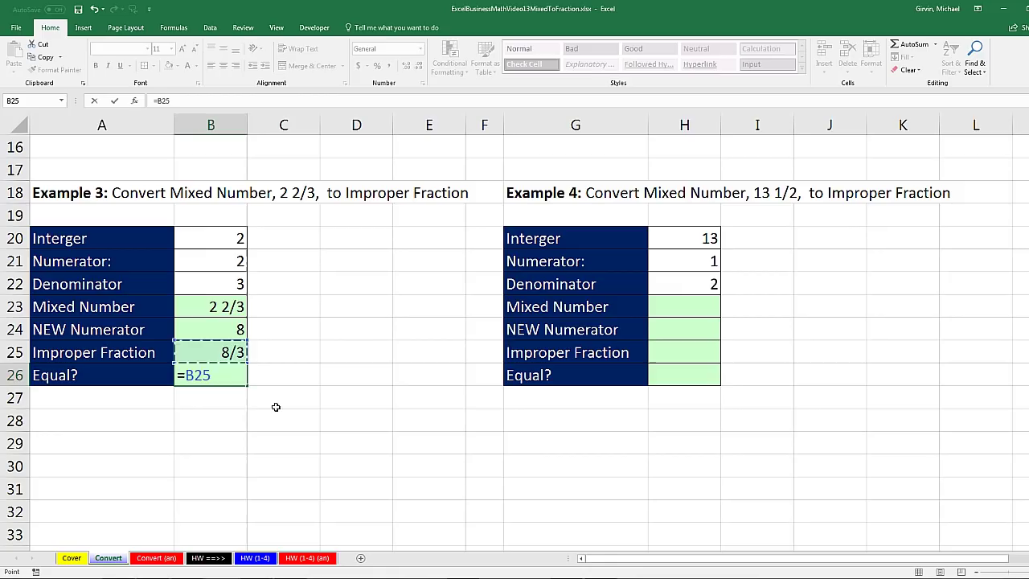
type("=")
key("Up")
key("Up")
key("Up")
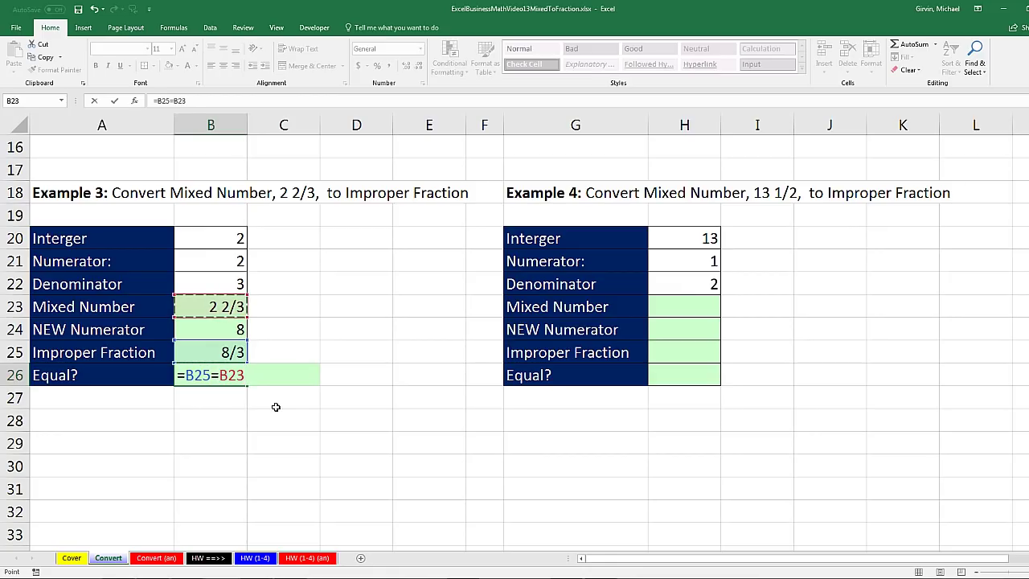
key("ctrl+Return")
key("Return")
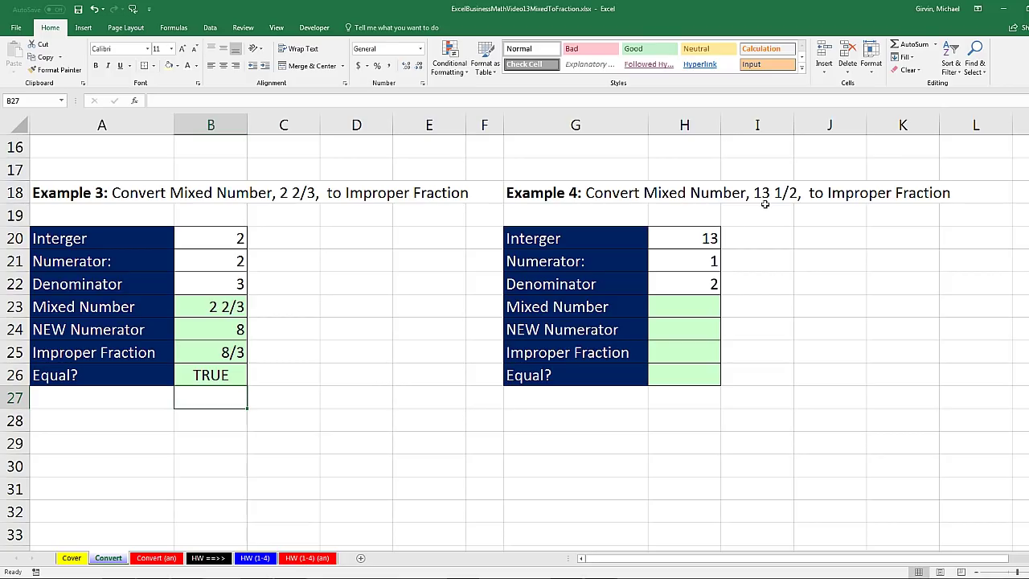
Enter the mixed number formula =H20+H21/H22 in H23.
left_click(696, 304)
type("=")
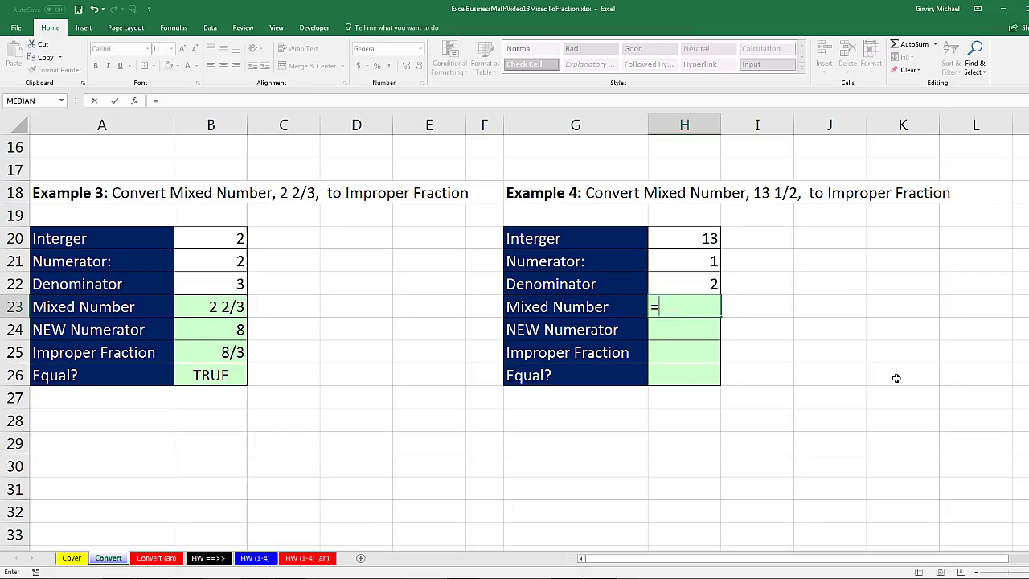
key("Up")
key("Up")
key("Up")
type("+")
key("Up")
key("Up")
type("/")
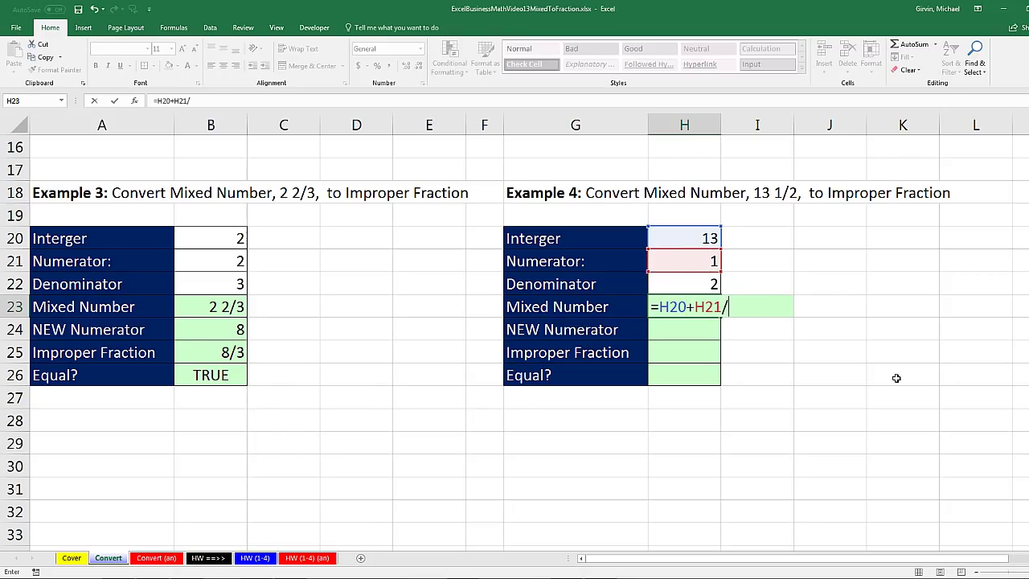
key("Up")
key("ctrl+Return")
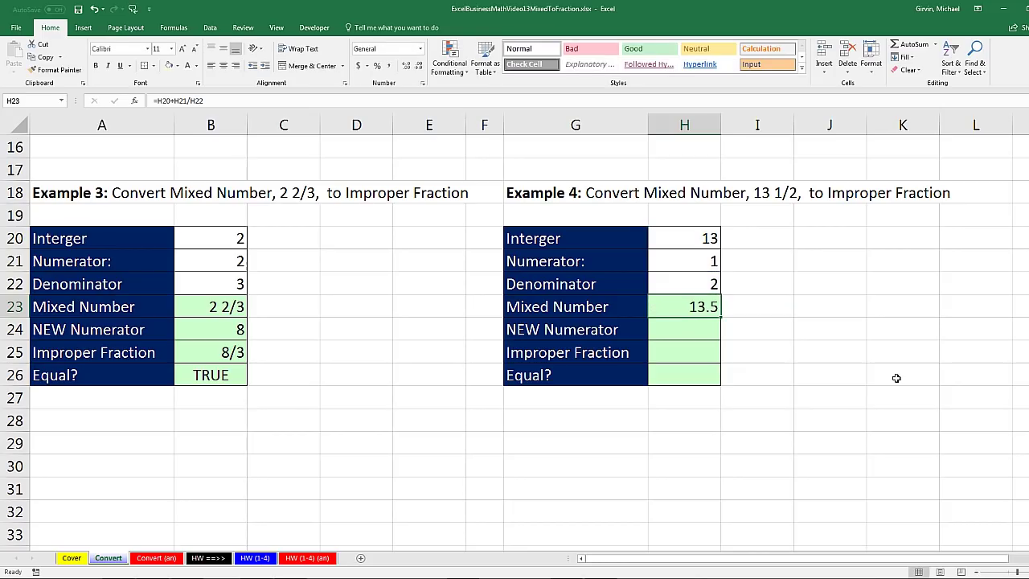
Apply the custom format # ?/? to H23 so it shows 13 1/2.
key("ctrl+1")
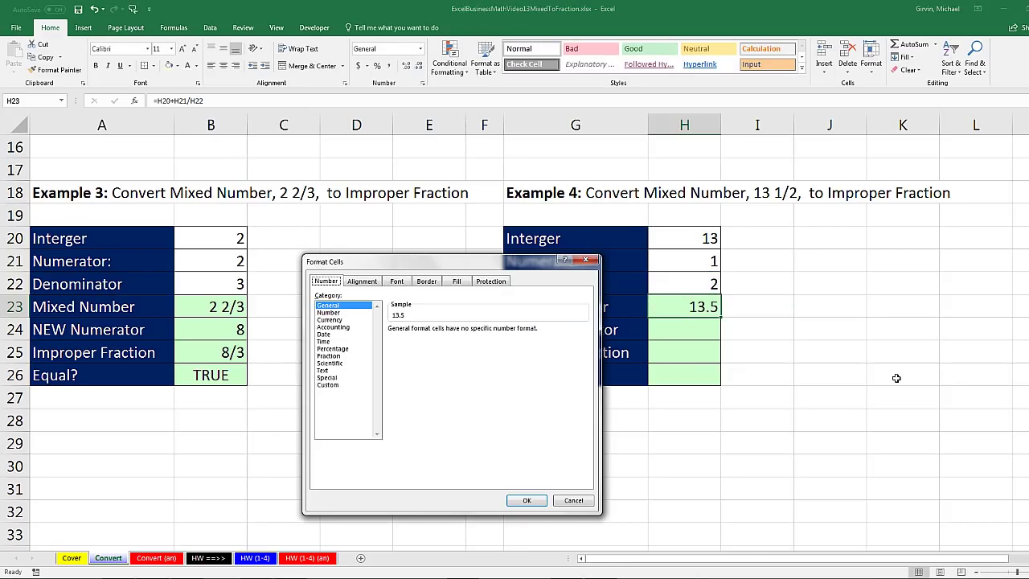
left_click(333, 385)
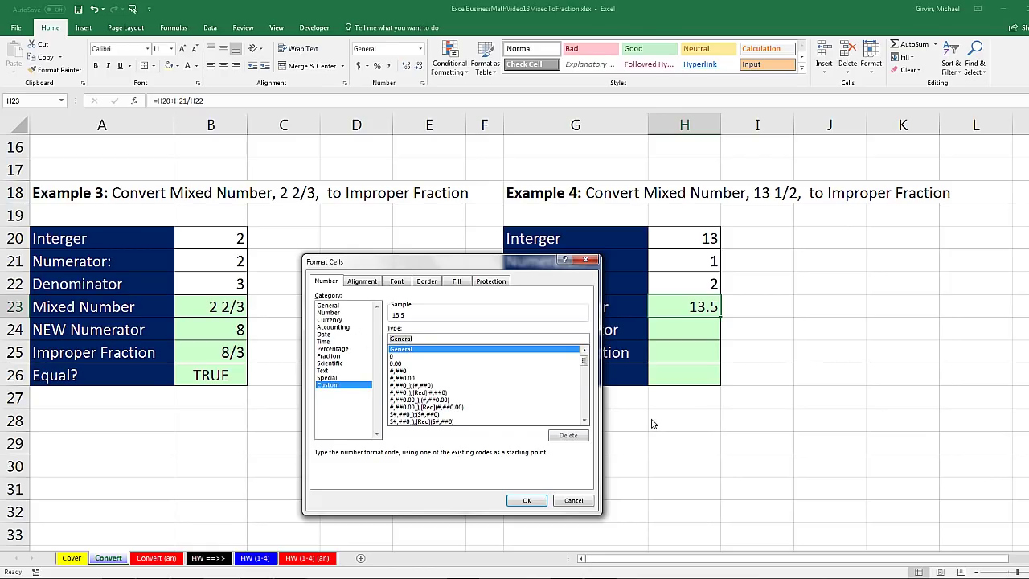
type("#")
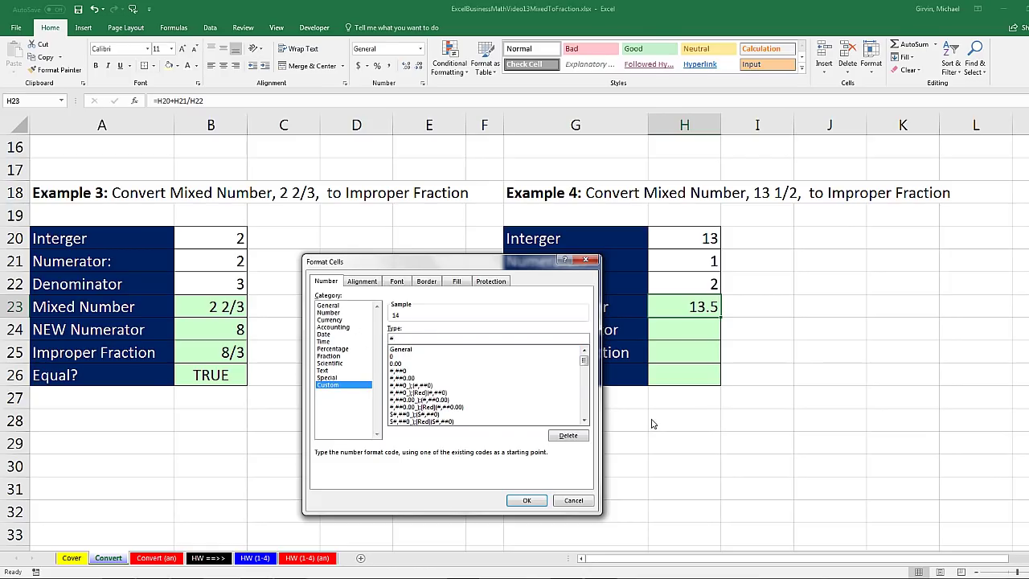
type(" ?/?")
left_click(528, 501)
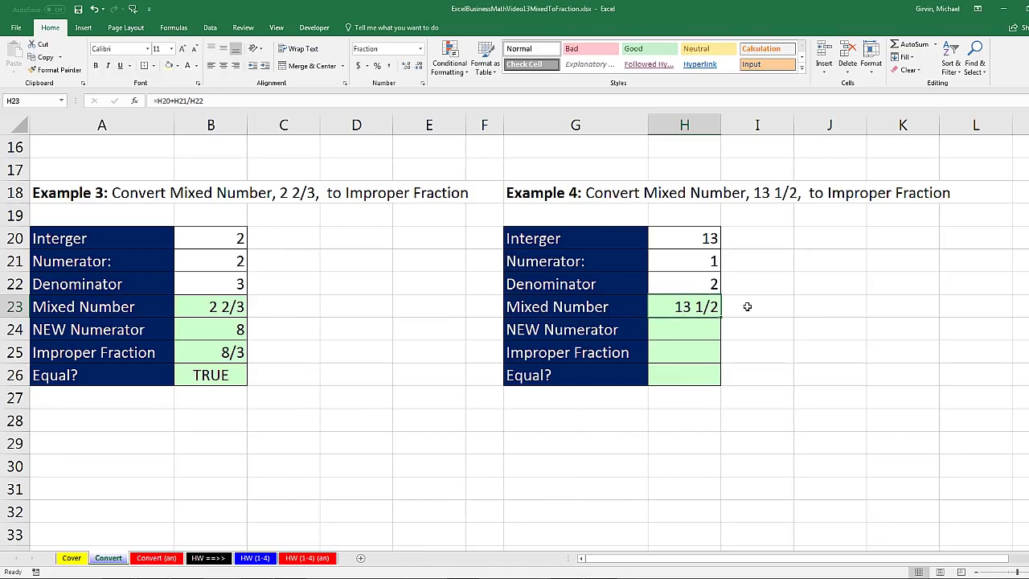
left_click(704, 329)
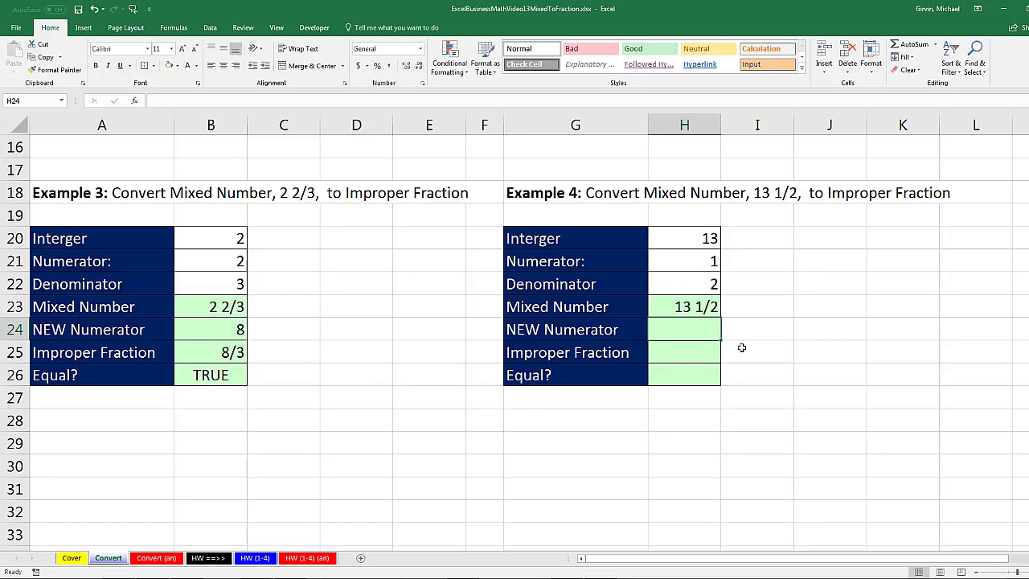
Enter =H22*H20+H21 in H24 to get the new numerator 27.
type("=")
key("Up")
key("Up")
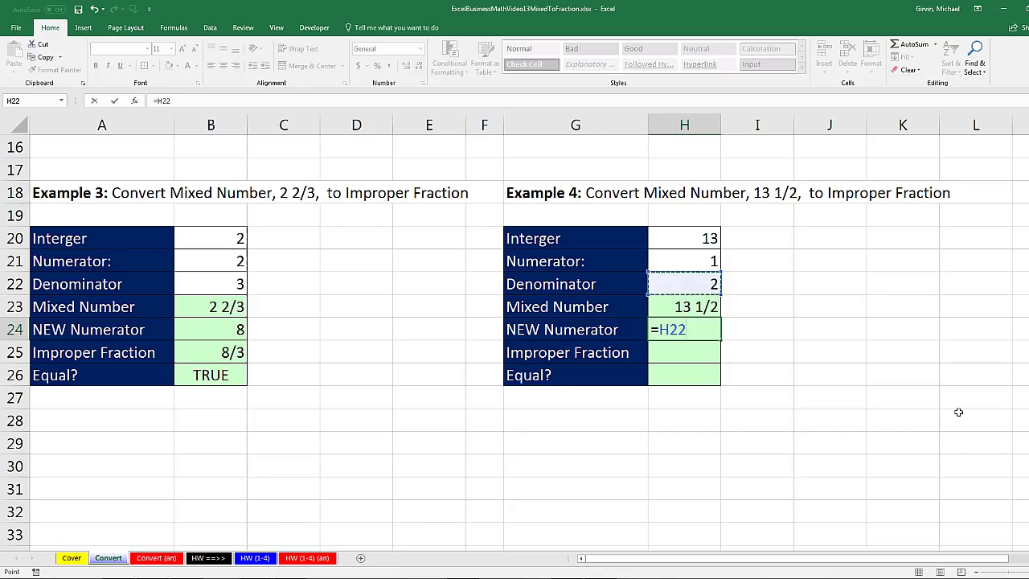
type("*")
key("Up")
key("Up")
key("Up")
key("Up")
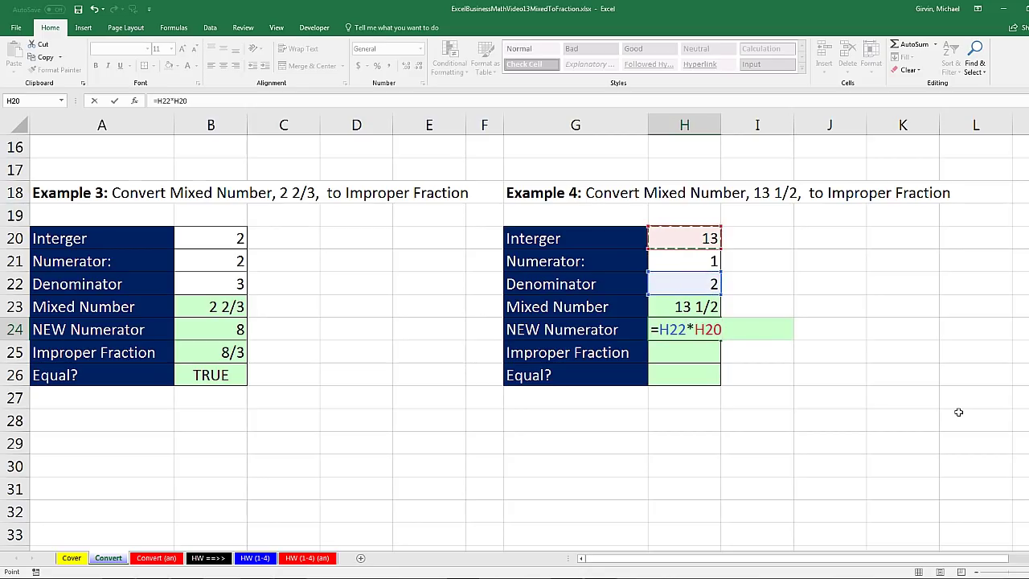
type("+")
key("Up")
key("Up")
key("Up")
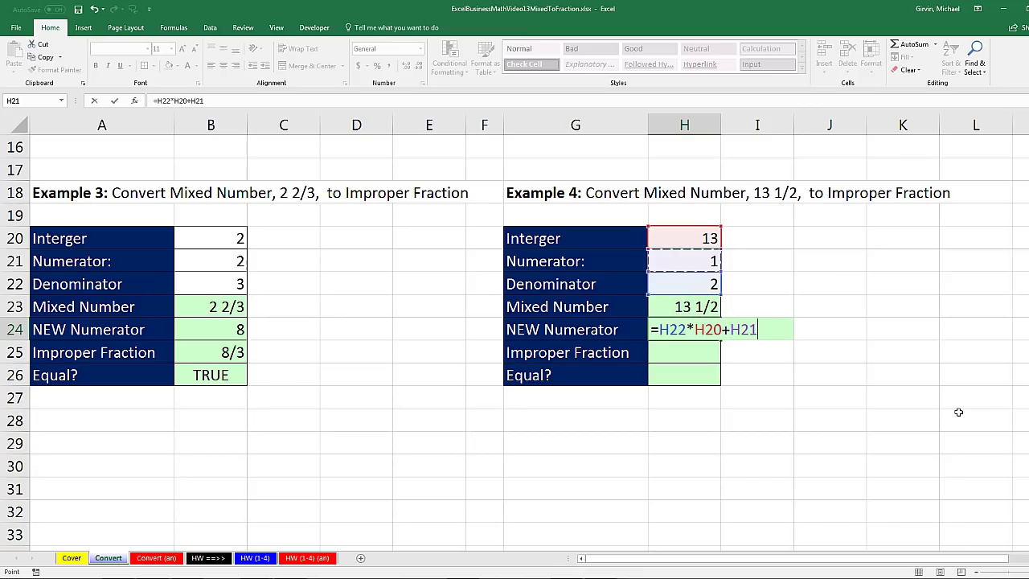
key("Return")
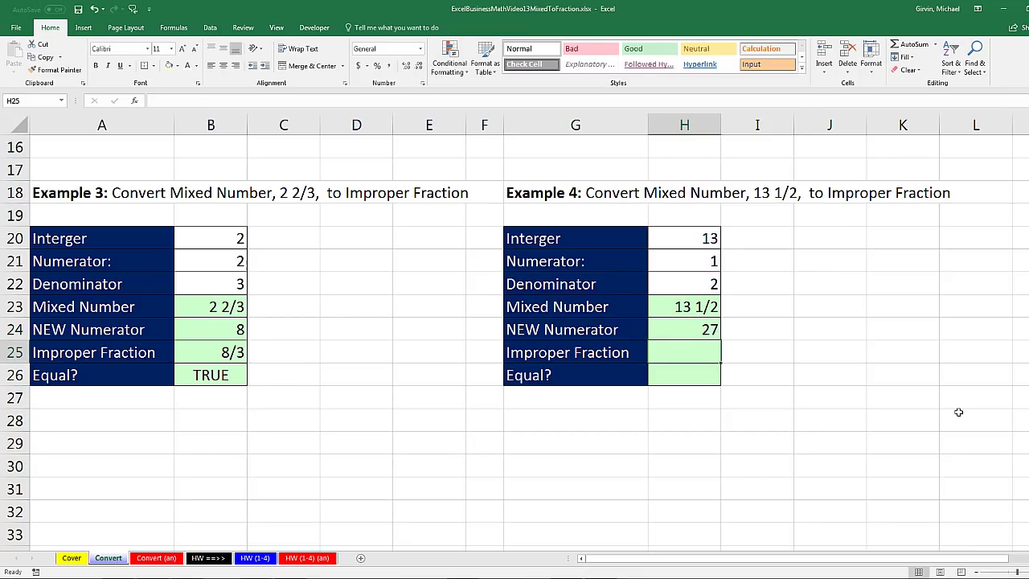
Enter =H24/H22 in H25 to get the improper fraction value 13.5.
type("=")
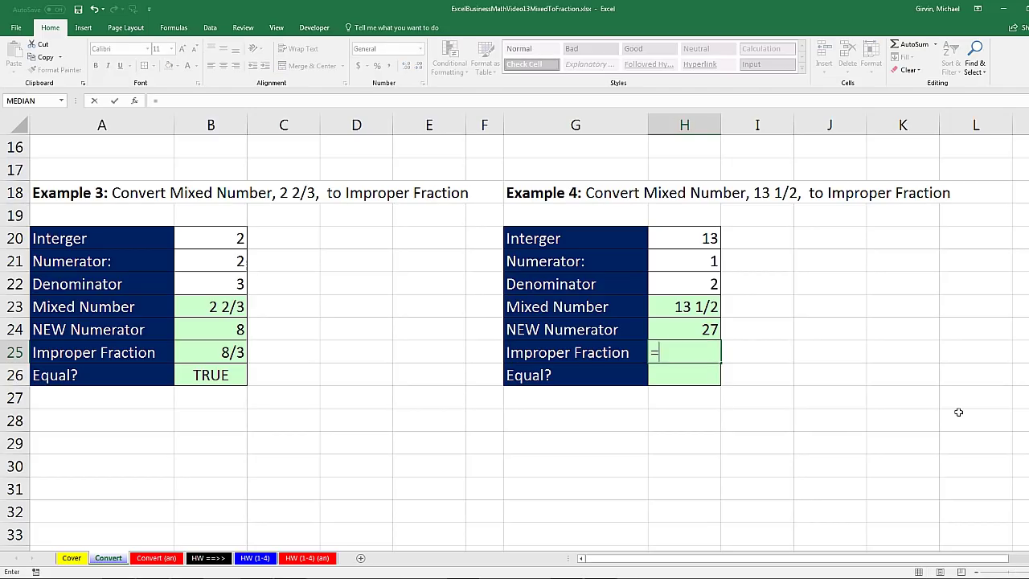
key("Up")
type("/")
key("Up")
key("Up")
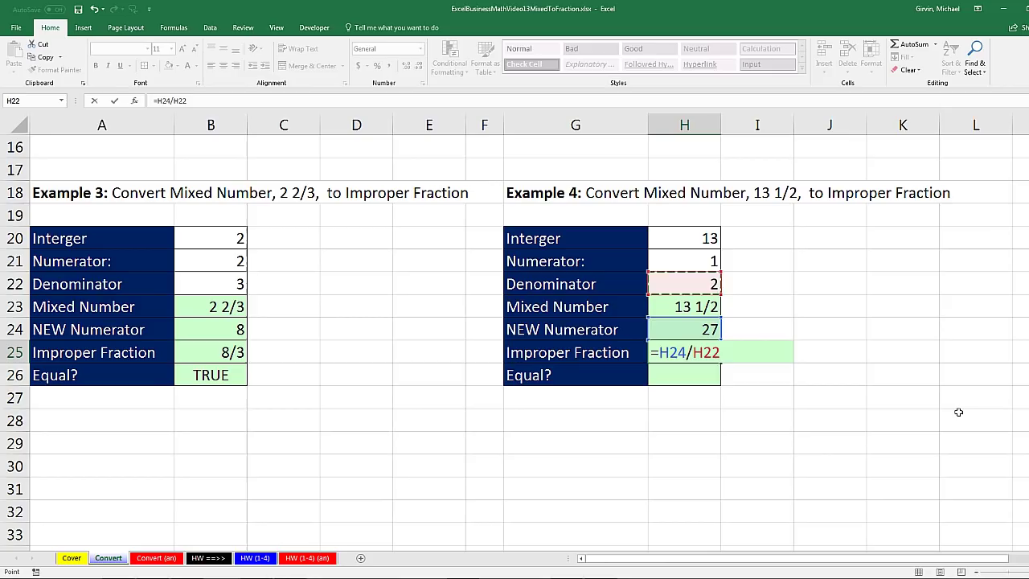
key("ctrl+Return")
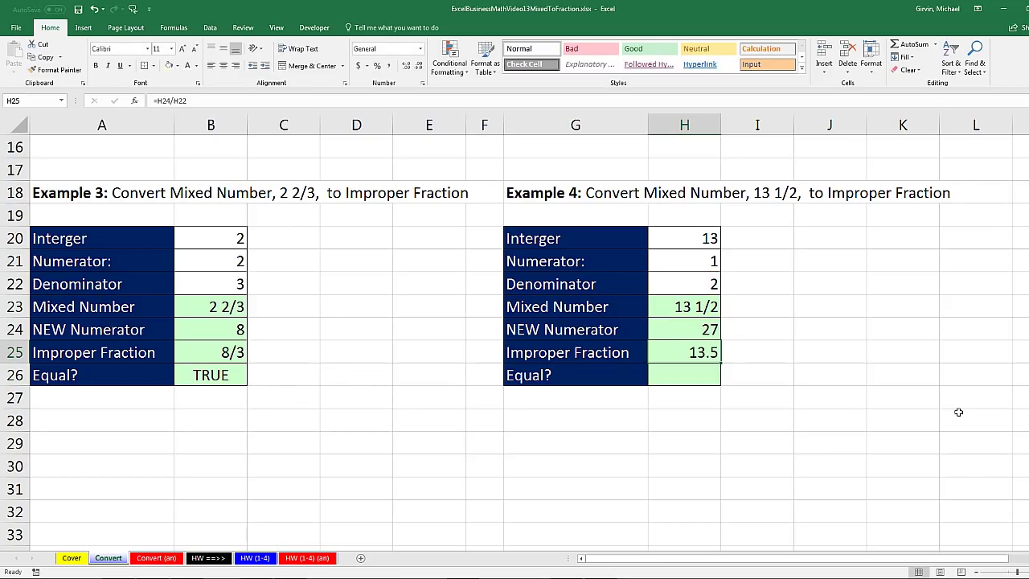
key("ctrl+1")
Apply the custom format ??/? to H25 so it displays 27/2.
left_click(328, 386)
left_click_drag(396, 261, 820, 219)
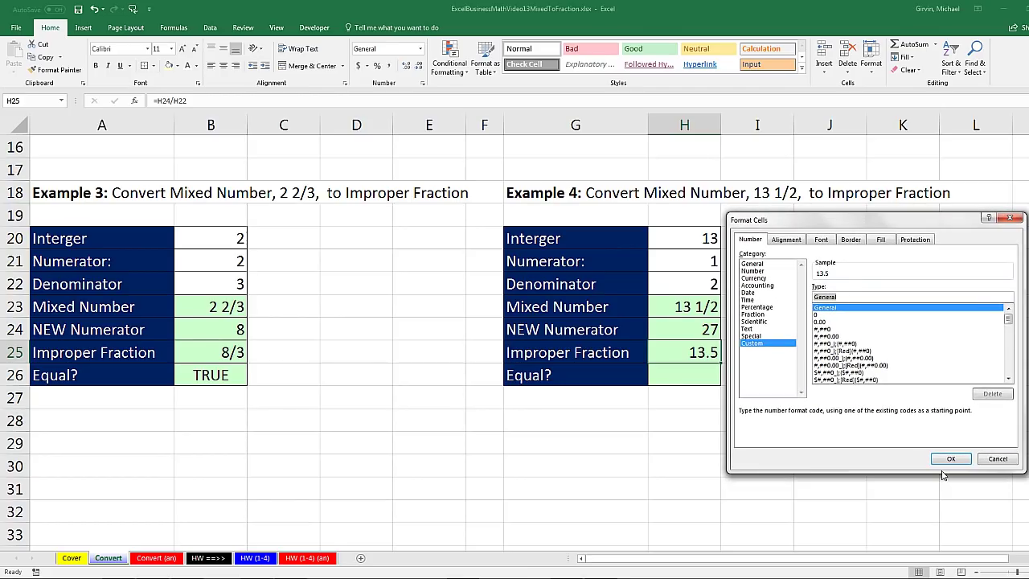
type("??/?")
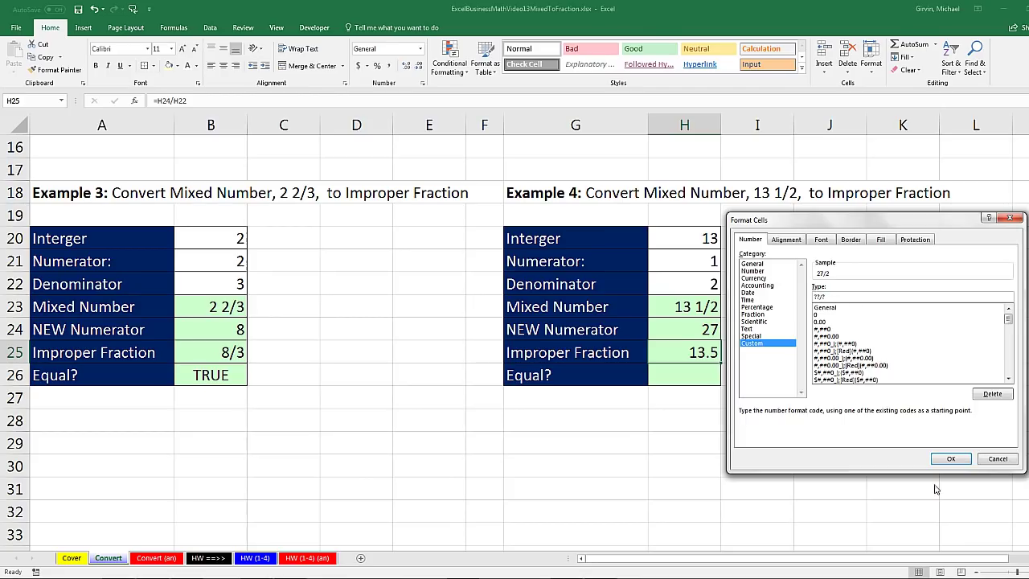
left_click(949, 459)
Enter the Equal? check =H25=H23 in H26, returning TRUE.
left_click(705, 374)
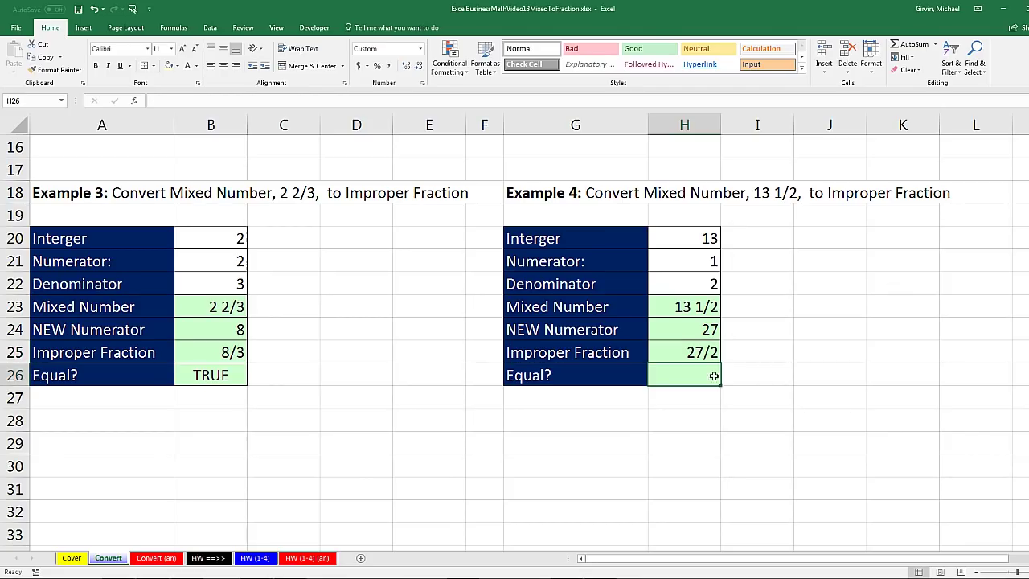
type("=")
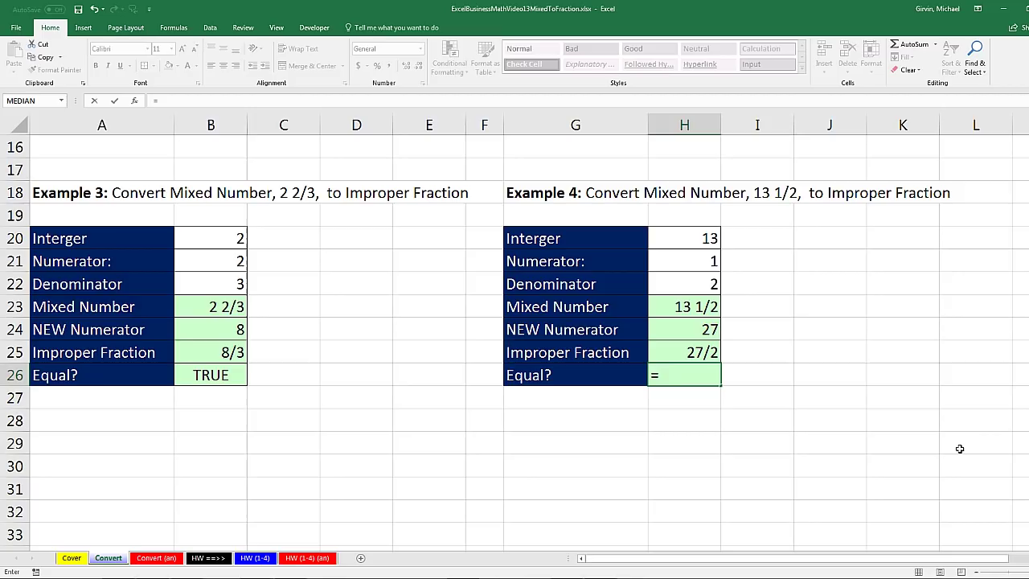
key("Up")
type("=")
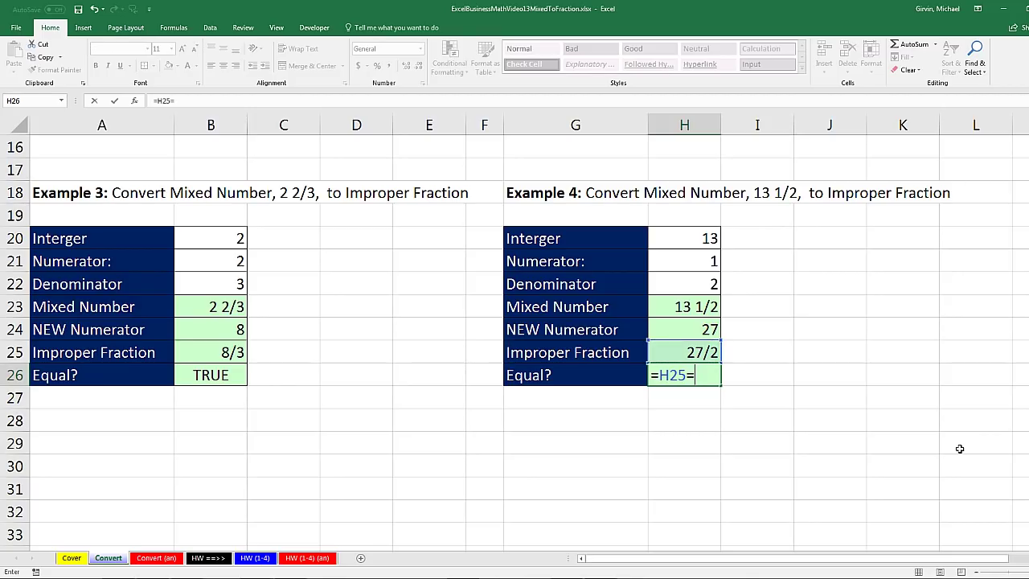
key("Up")
key("Up")
key("Up")
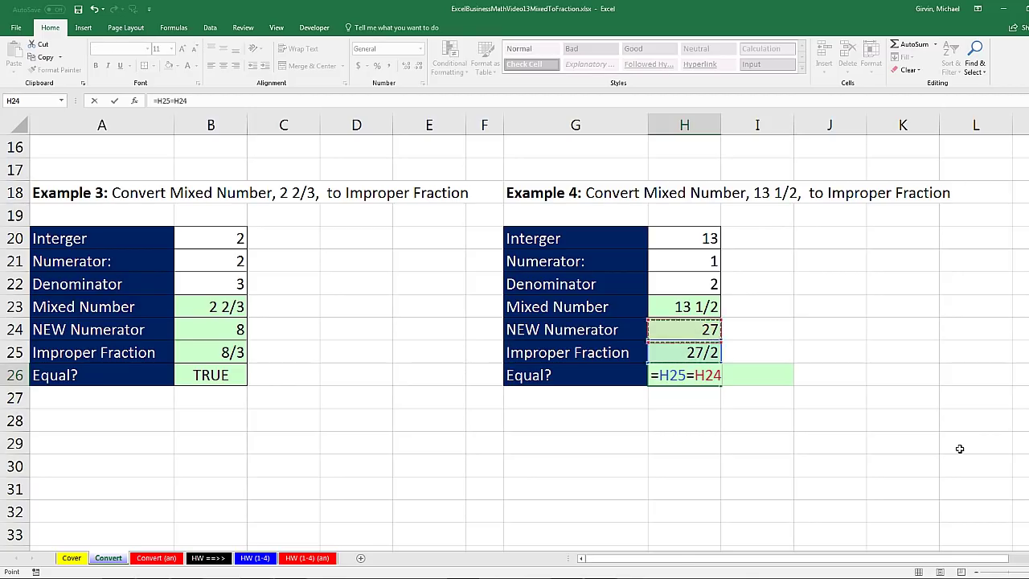
key("Return")
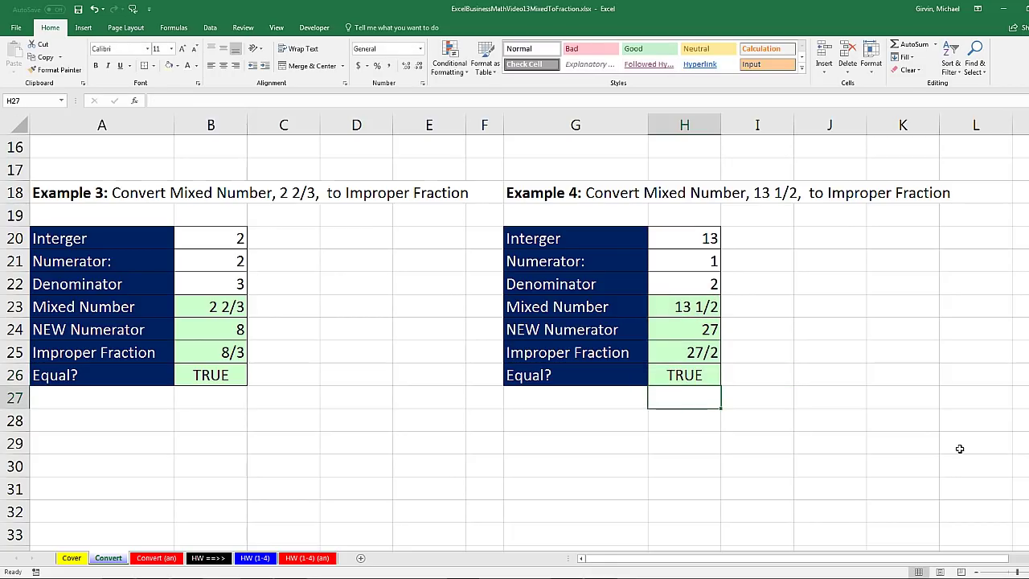